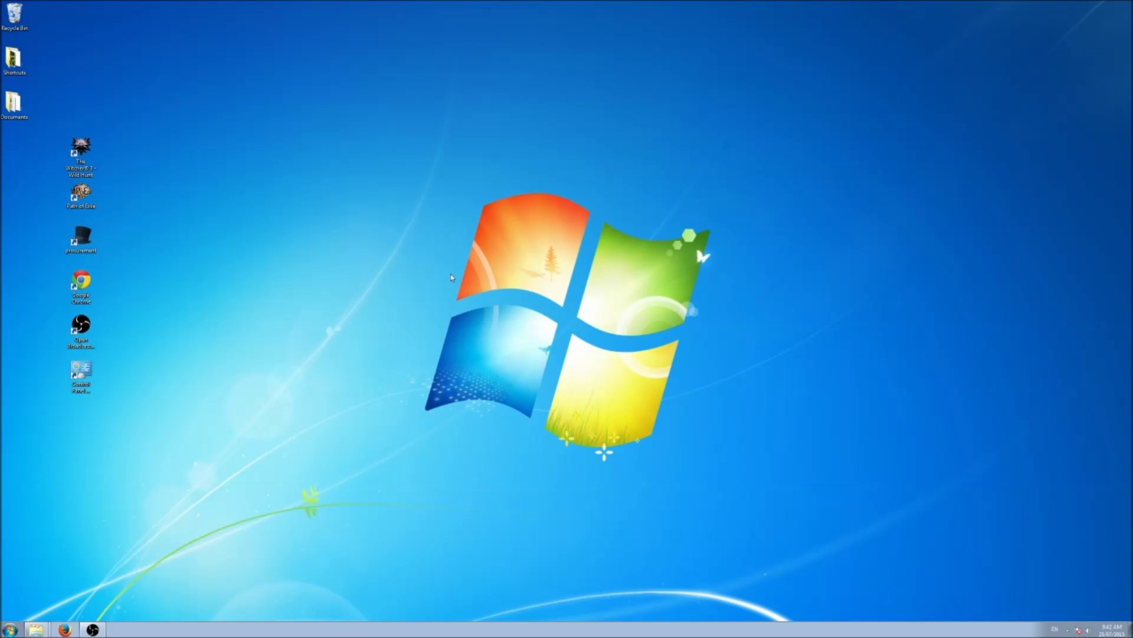
Enter 'motioninjoy' in the browser's Google search box
click(65, 629)
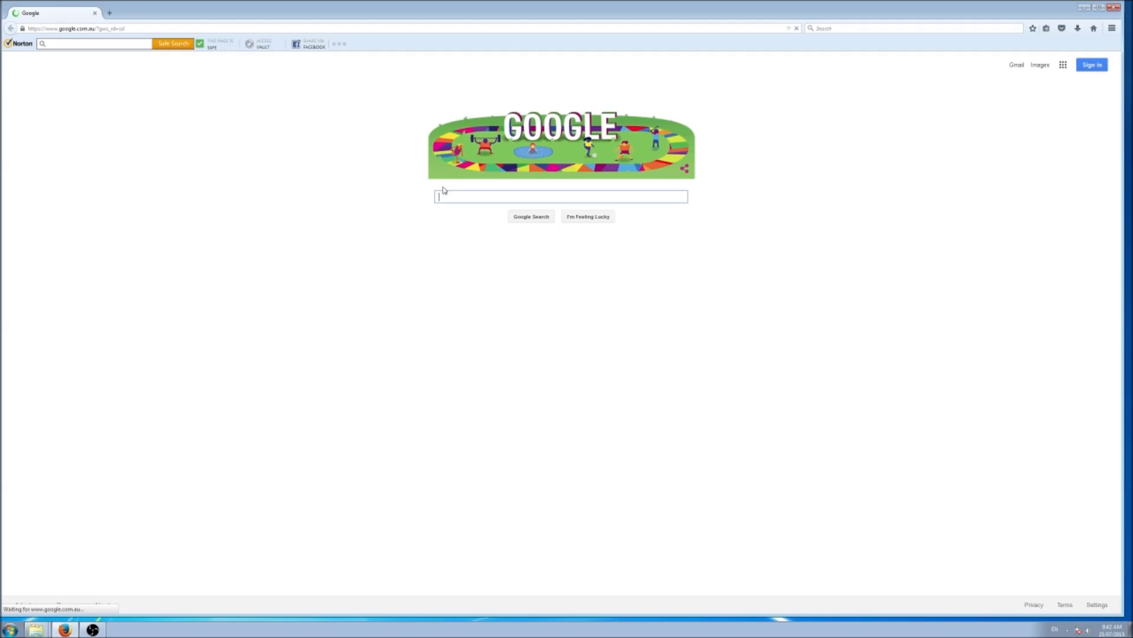
text(moy)
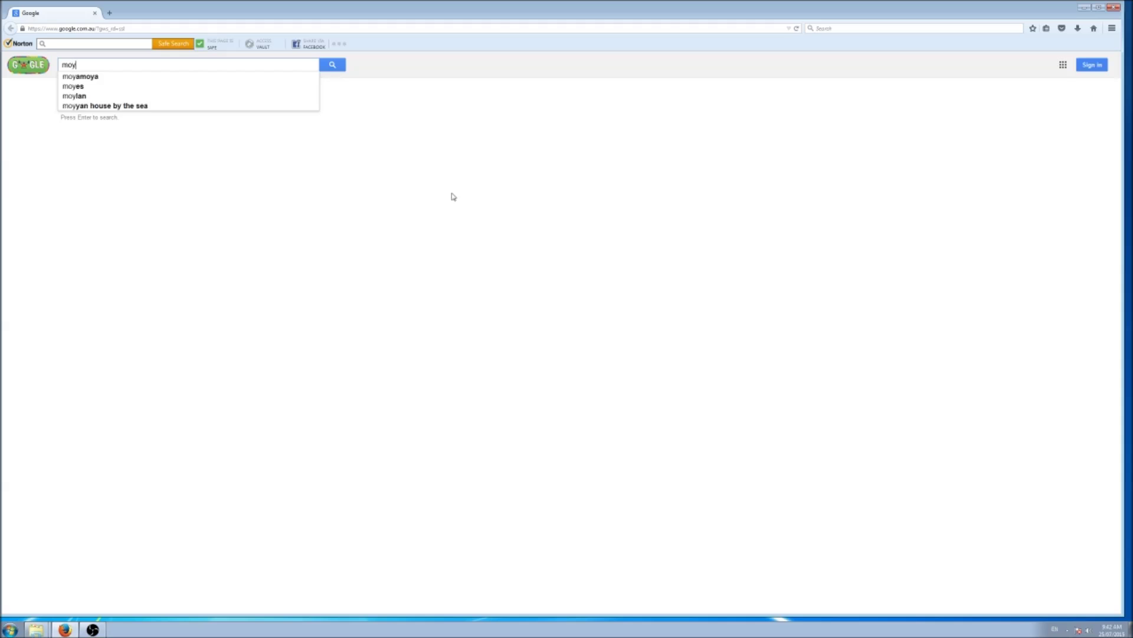
key(BackSpace)
text(tionj)
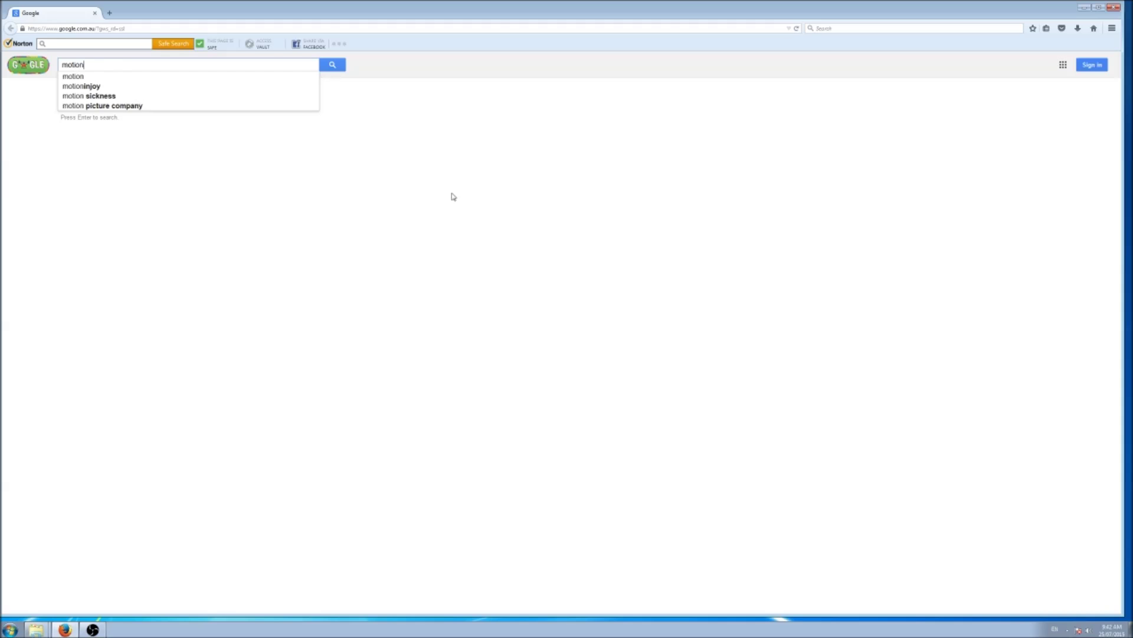
Search and open the MotioninJoy v0.7.1001 download on Uptodown
click(103, 76)
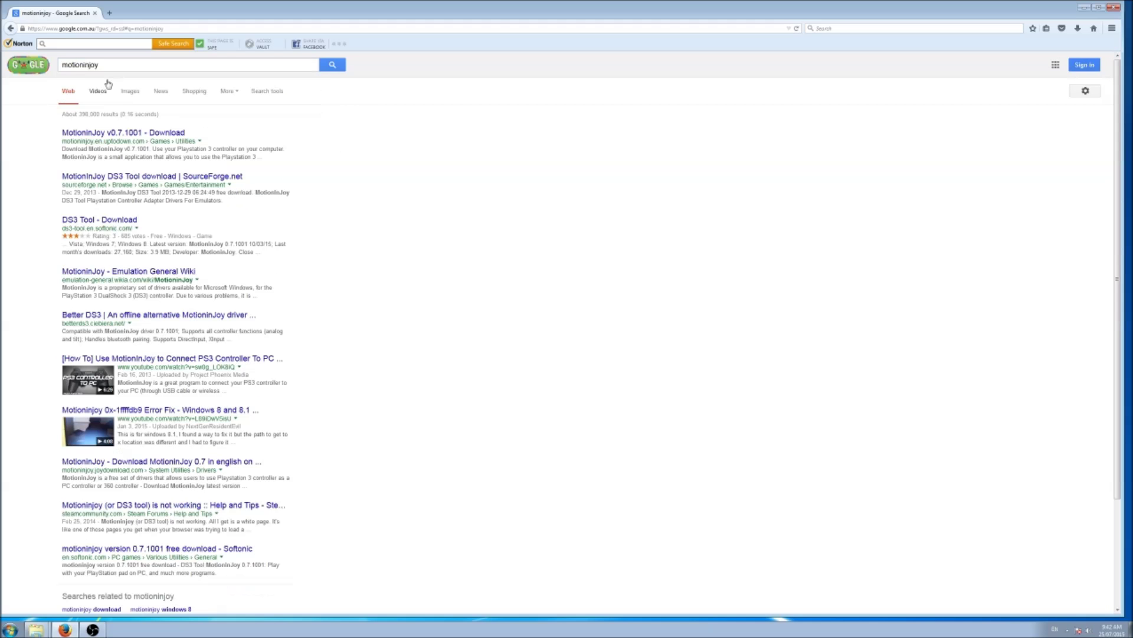
click(124, 132)
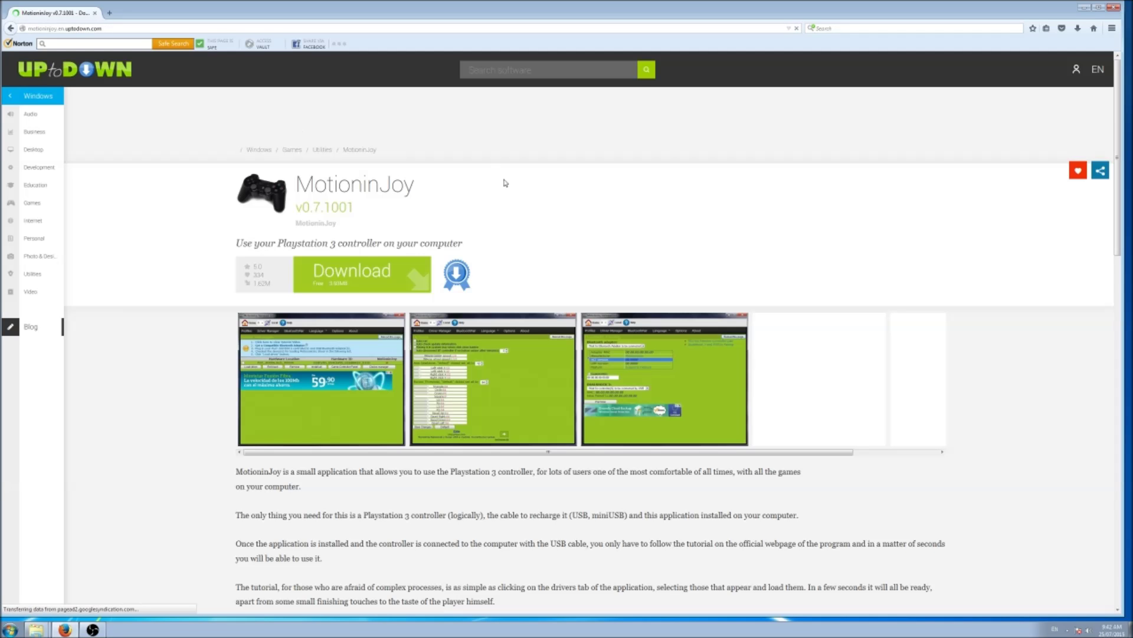
click(363, 260)
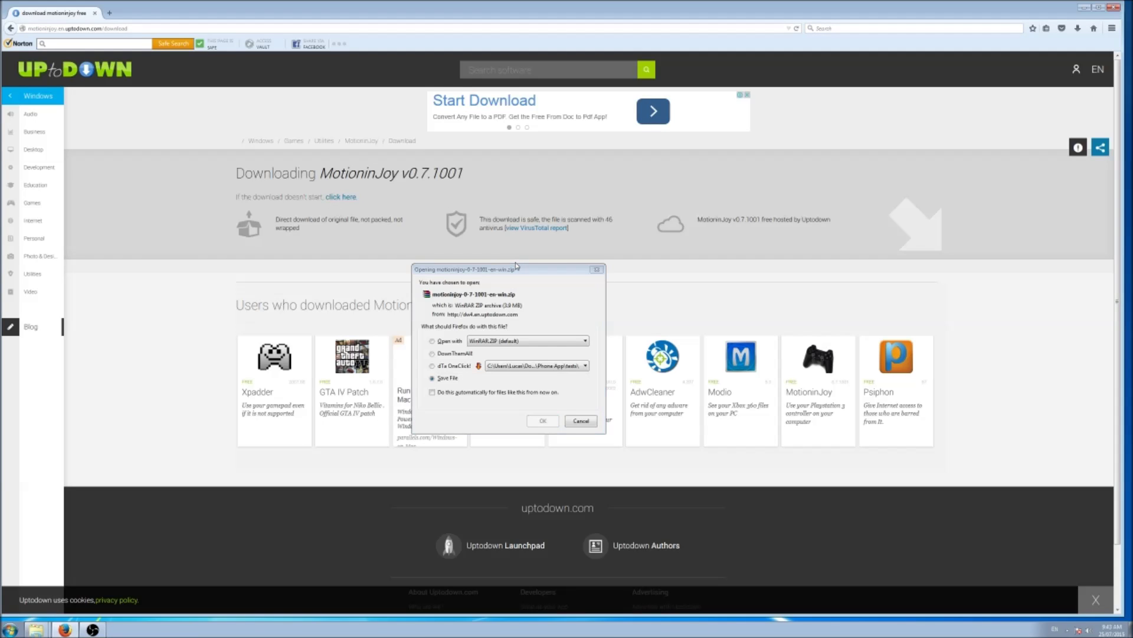
Download motioninjoy-0-7-1001-en-win.zip opened with WinRAR, then minimize Firefox
click(552, 267)
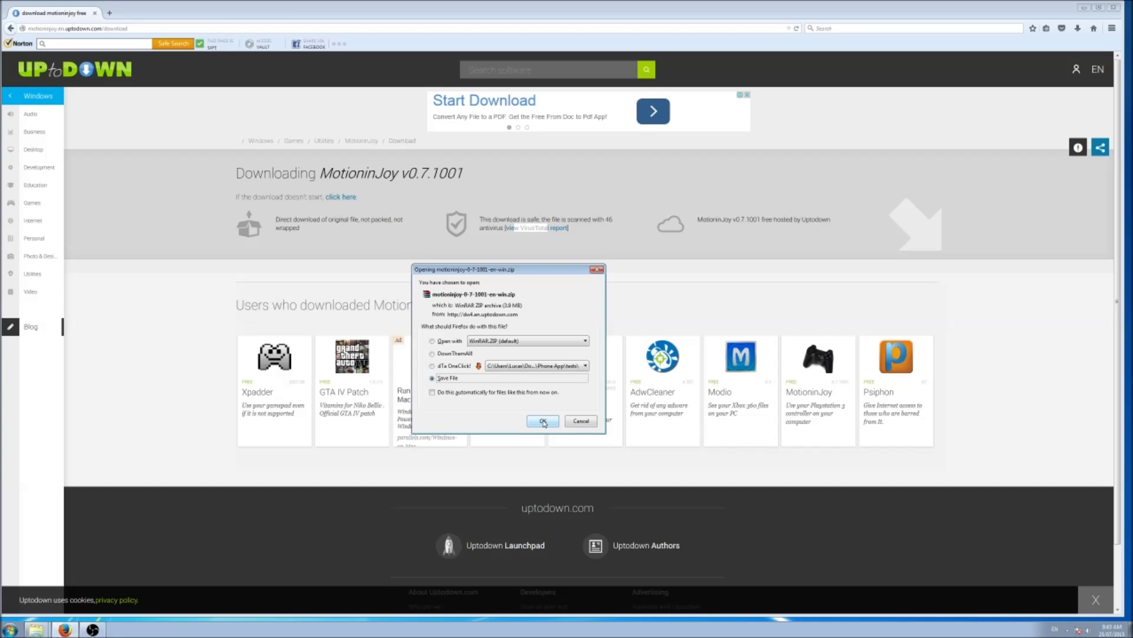
click(437, 341)
click(540, 420)
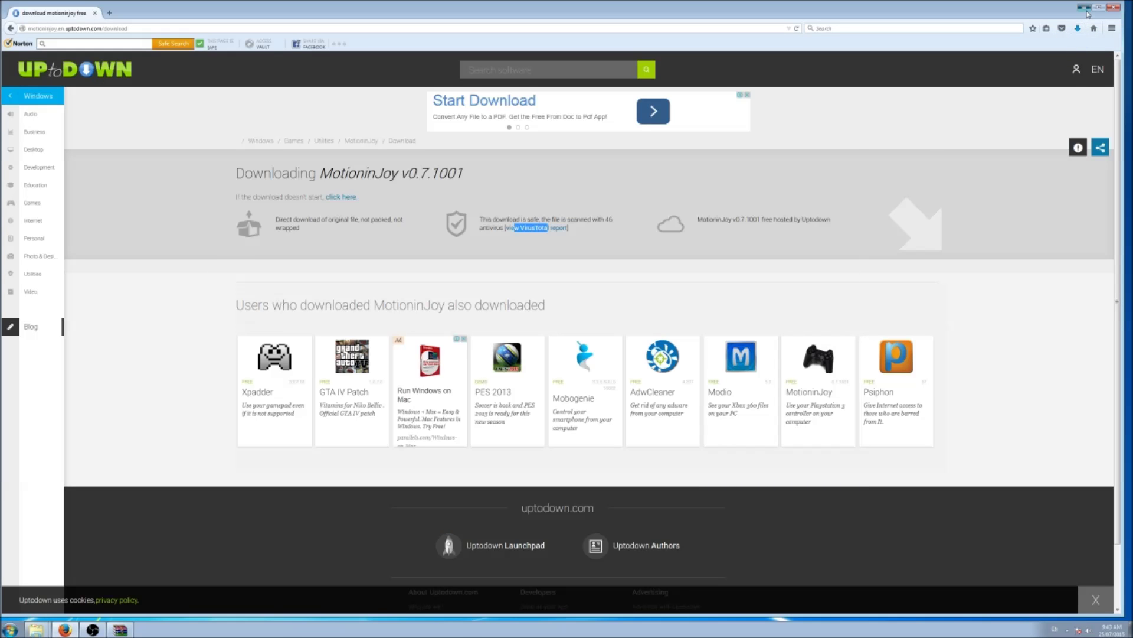
click(1087, 11)
click(629, 293)
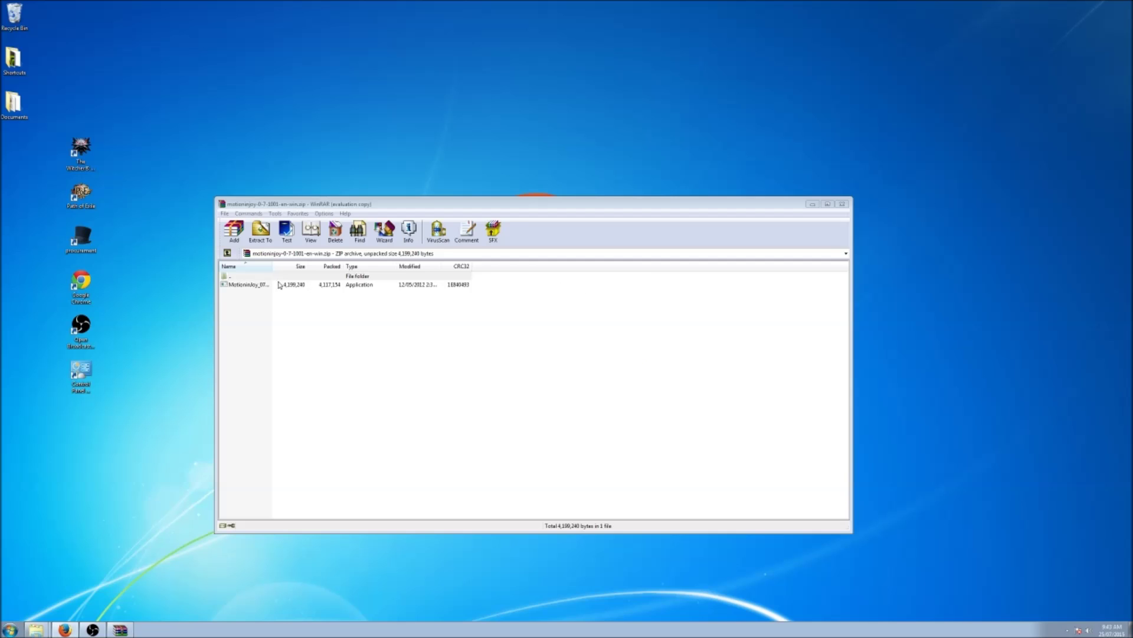
Extract the MotioninJoy installer into a new 'motionjoy' folder on the Desktop
click(280, 284)
click(260, 232)
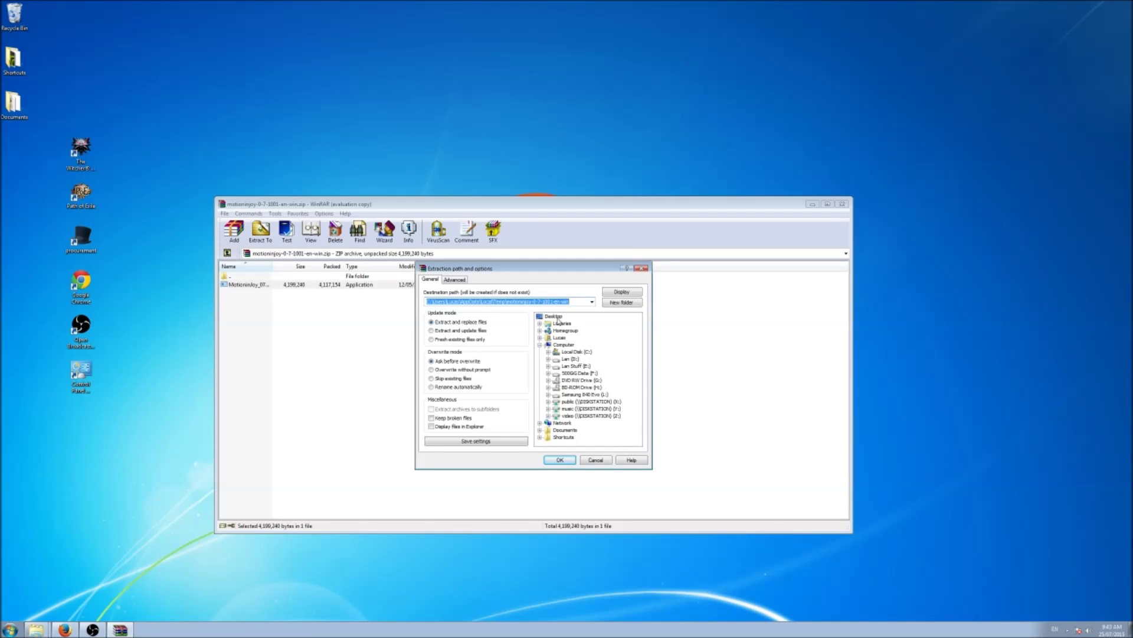
click(553, 316)
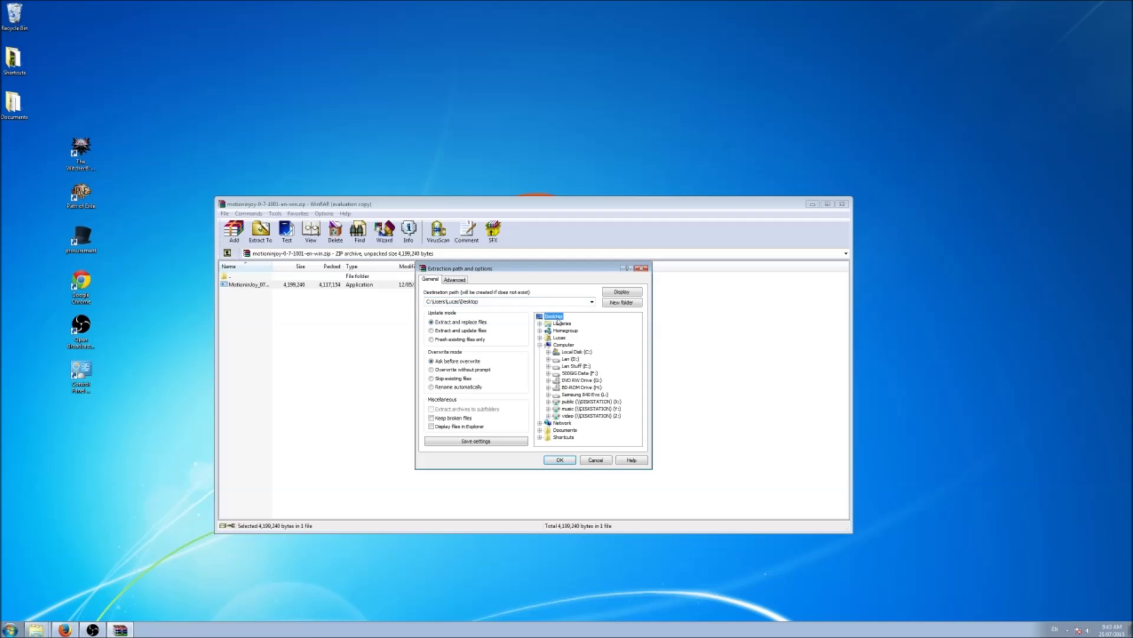
click(495, 303)
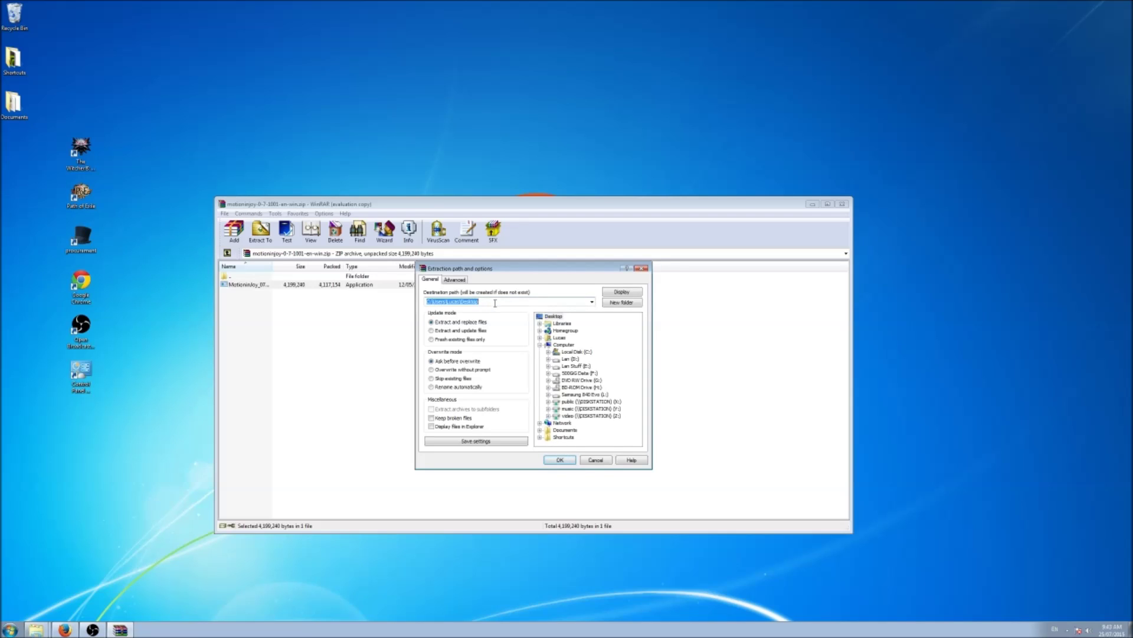
click(605, 304)
drag(507, 302, 483, 299)
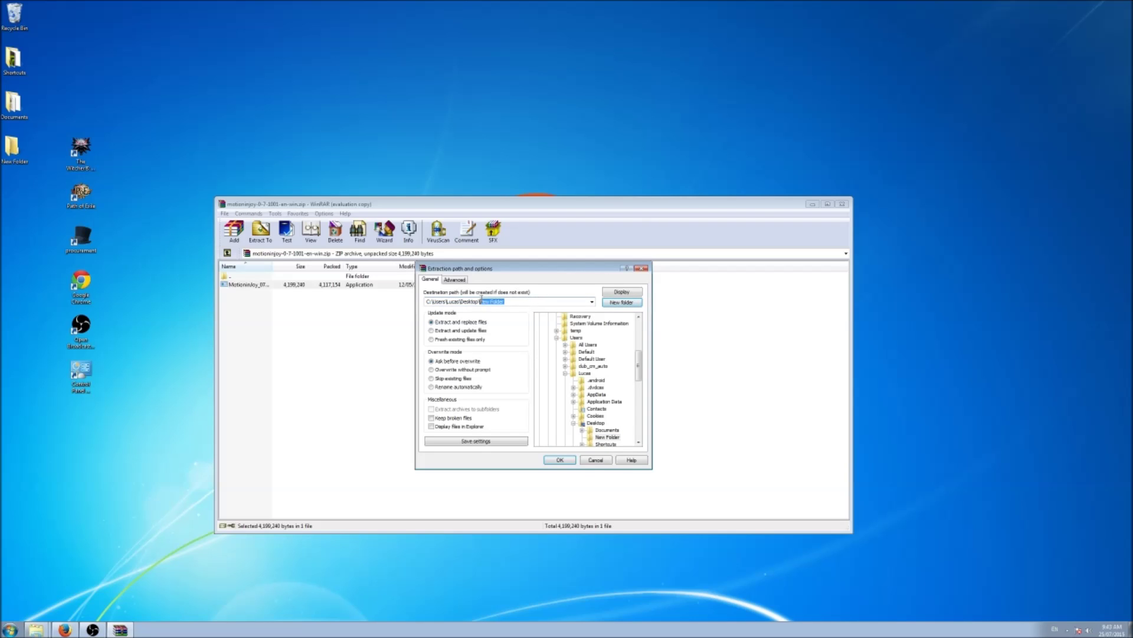
text(Motionjoy)
key(Return)
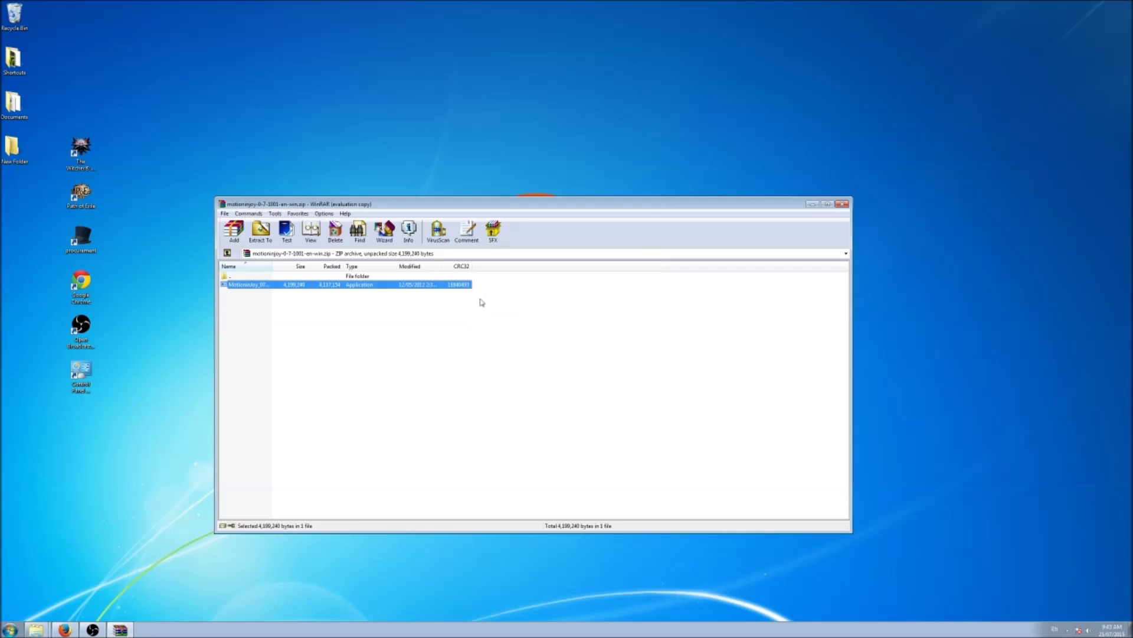
Close WinRAR and launch Motioninjoy_071001_signed from the motionjoy folder, allowing it in UAC
click(842, 204)
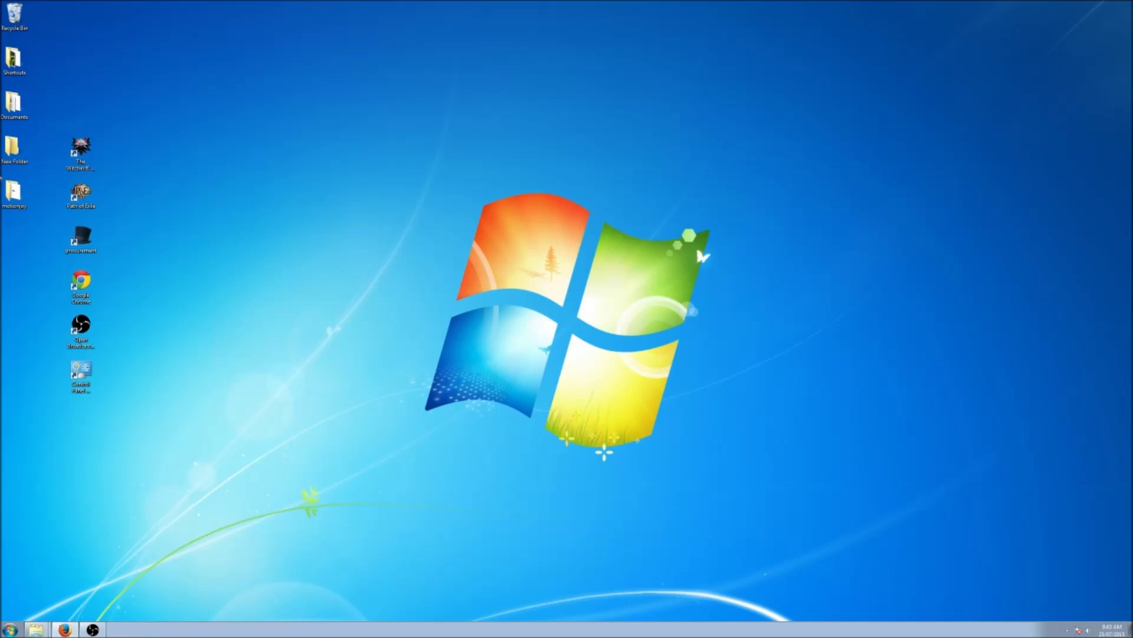
double_click(13, 191)
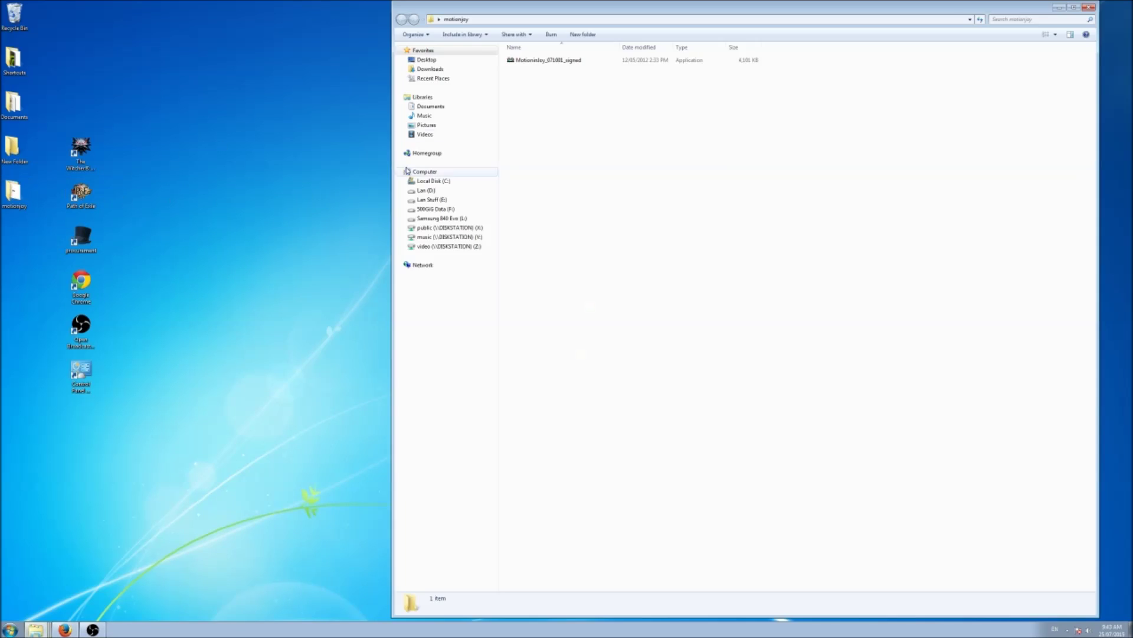
click(545, 62)
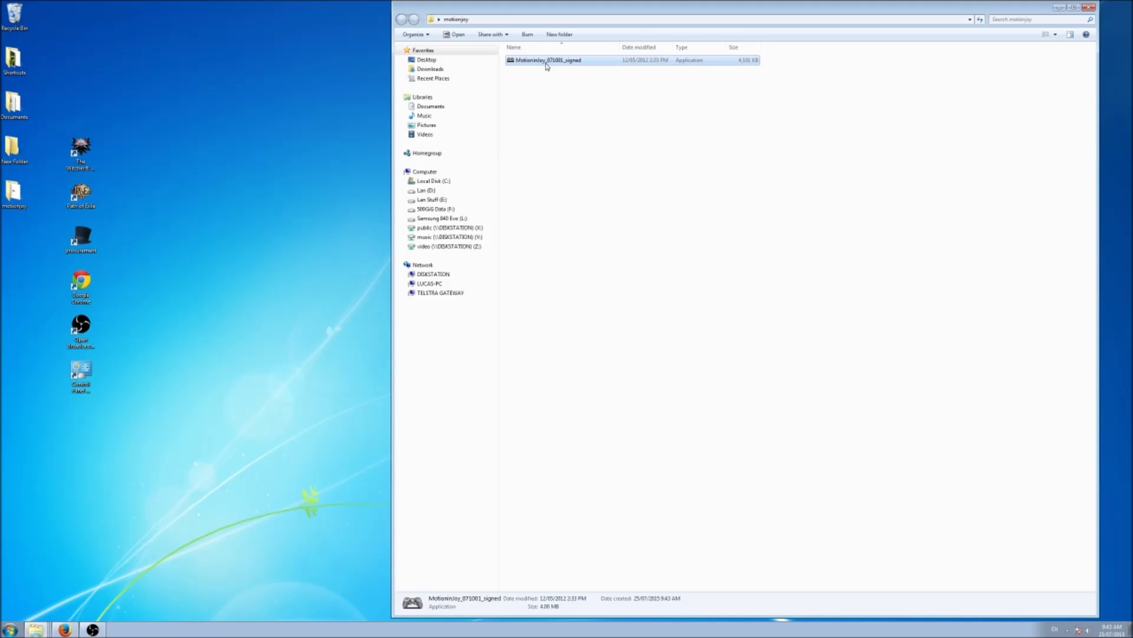
mouse_move(547, 66)
mouse_down()
mouse_move(212, 184)
mouse_move(489, 101)
mouse_move(536, 63)
mouse_up()
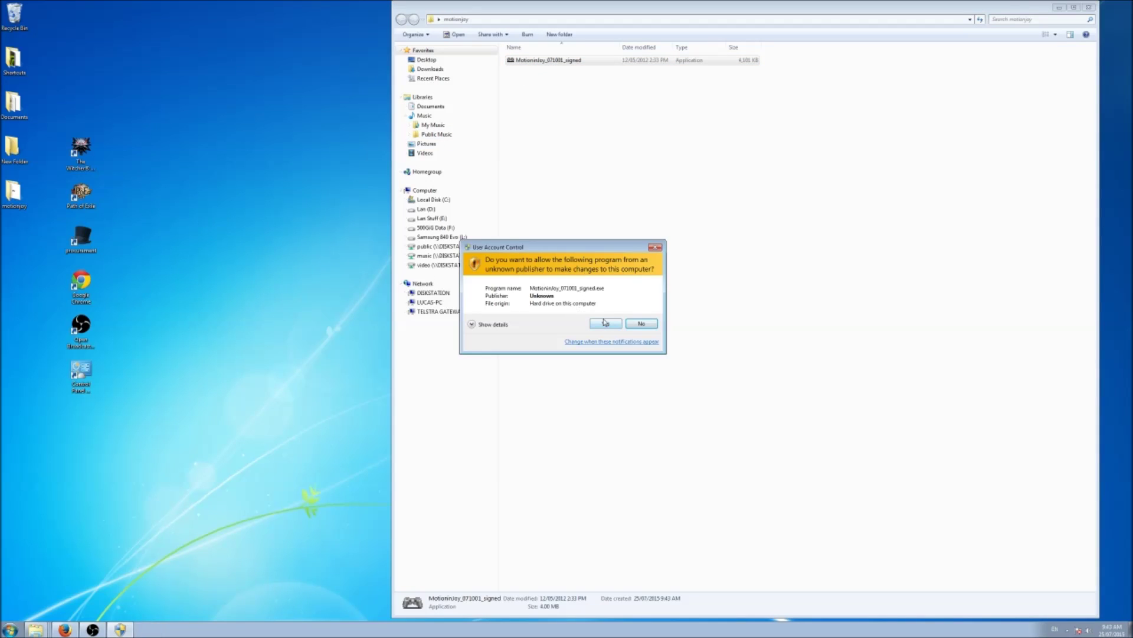
click(606, 324)
Install the DualShock 3 driver to Local Disk (C:) with default shortcuts and finish setup
click(614, 385)
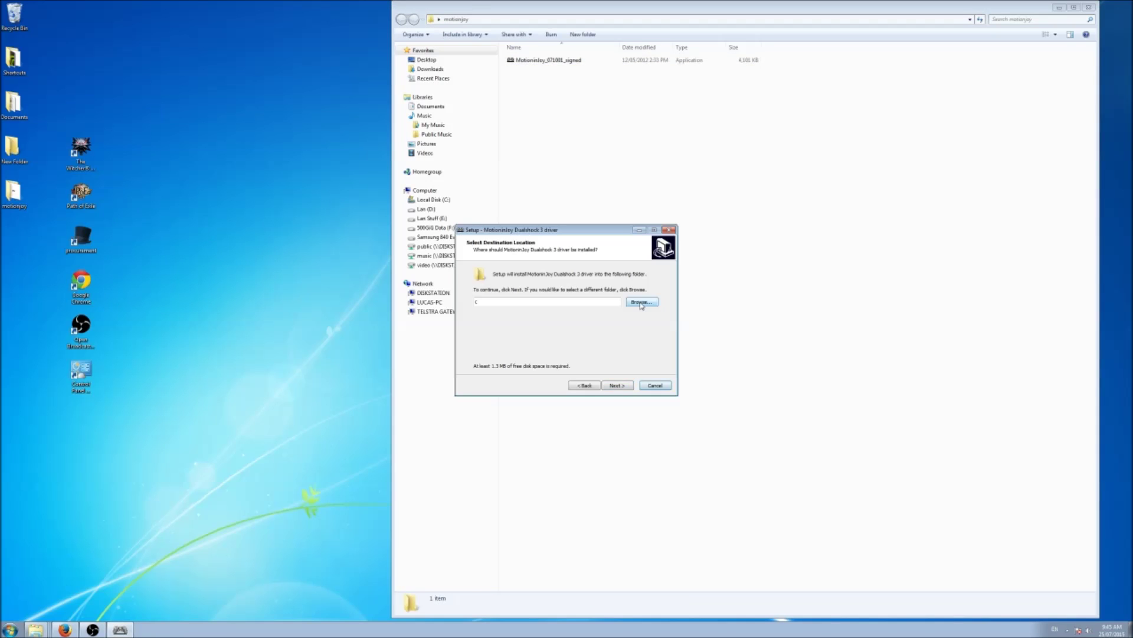
click(638, 302)
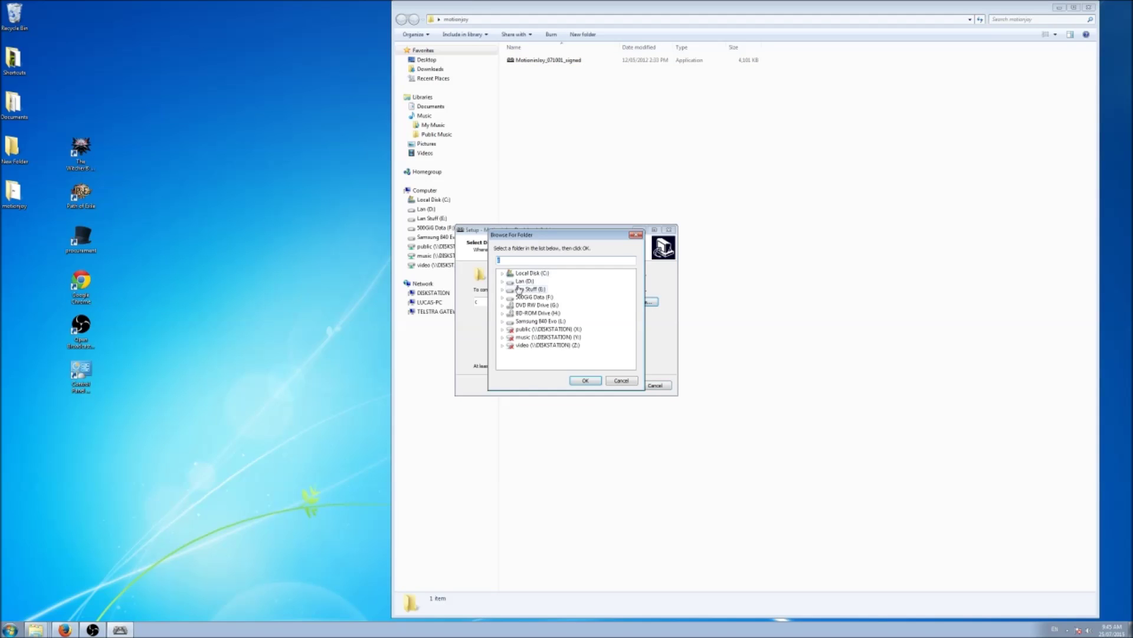
click(585, 380)
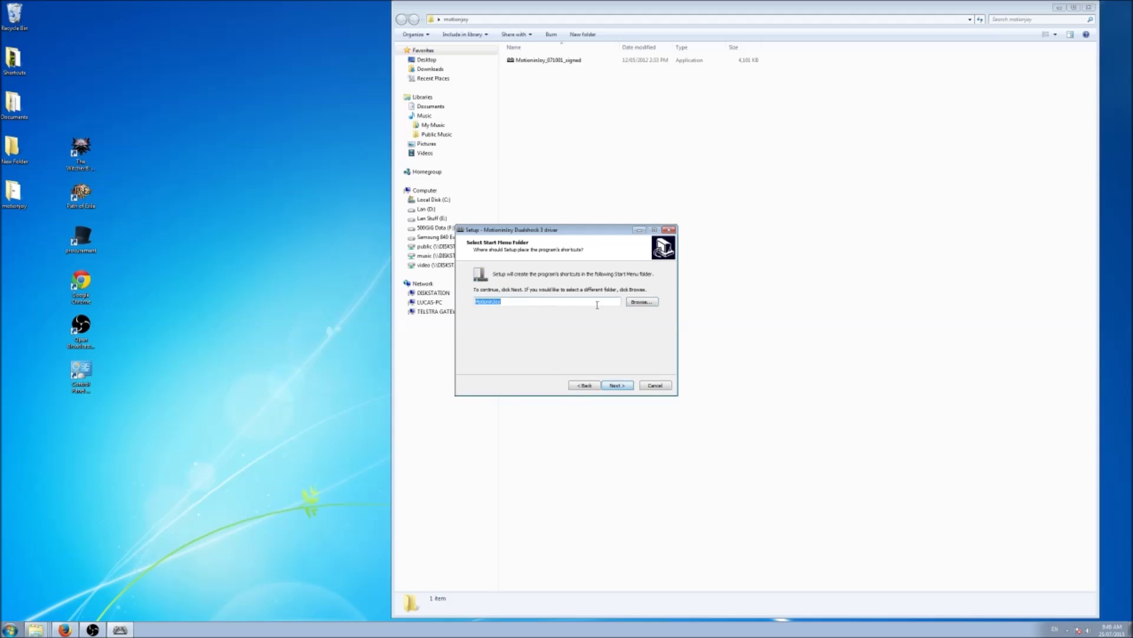
click(614, 385)
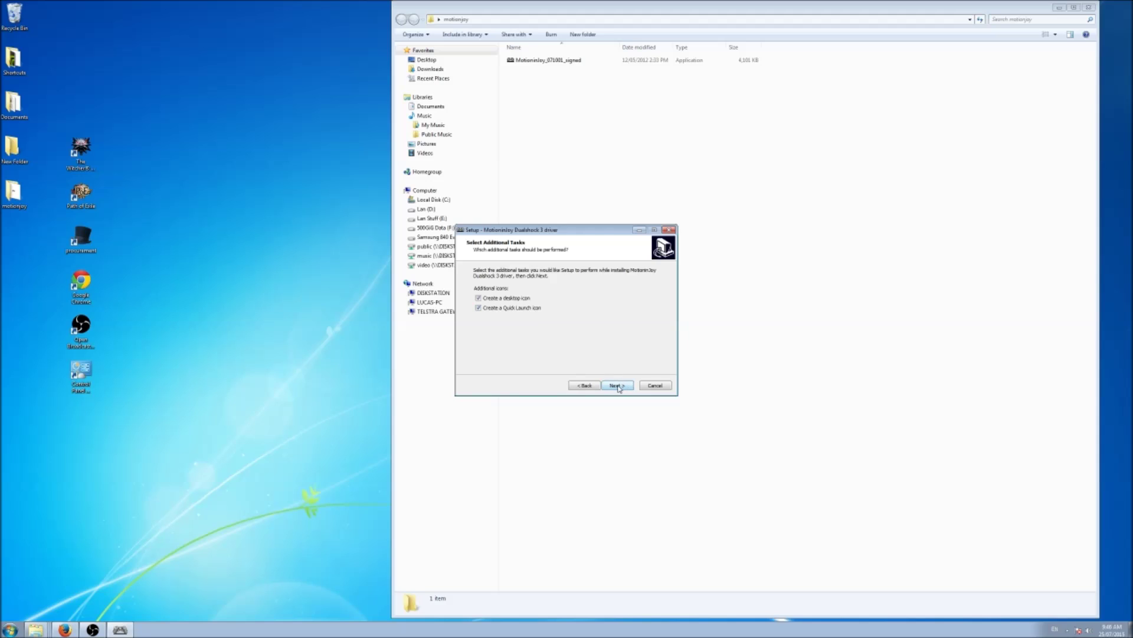
click(618, 386)
click(614, 386)
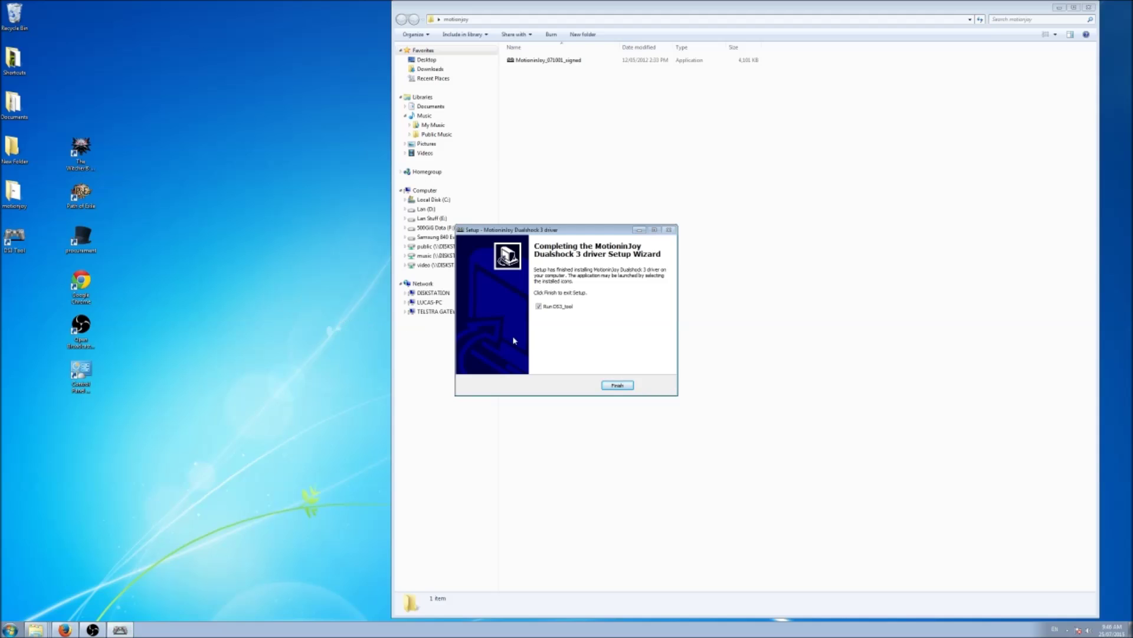
click(617, 385)
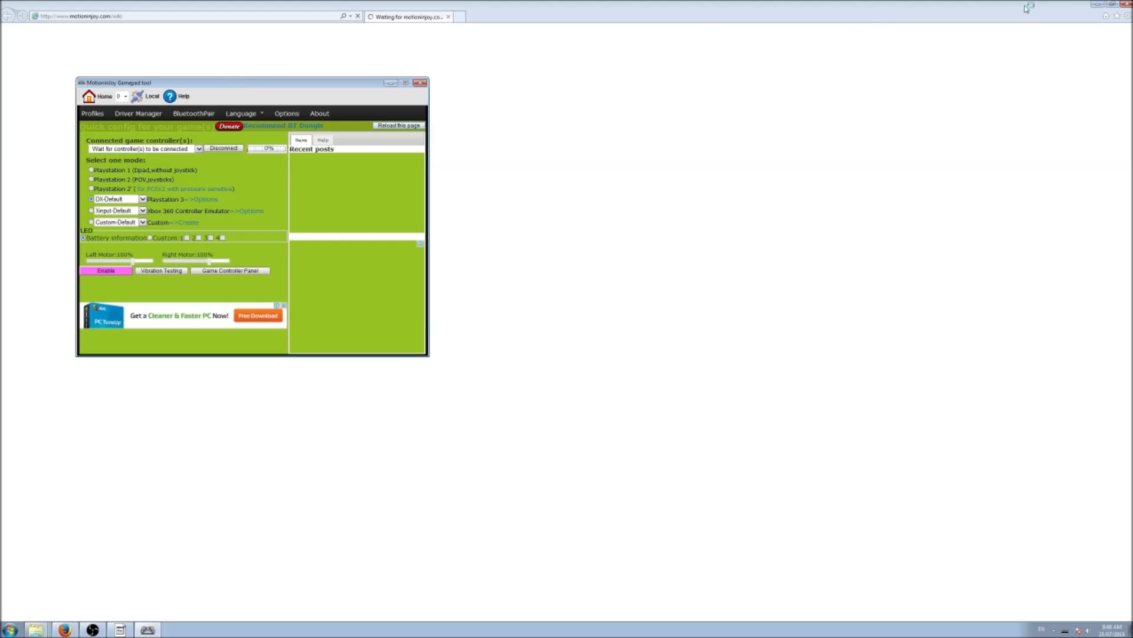
Switch the gamepad tool to Xinput-Default mode, reload, and relaunch DS3 Tool elevated
click(1126, 4)
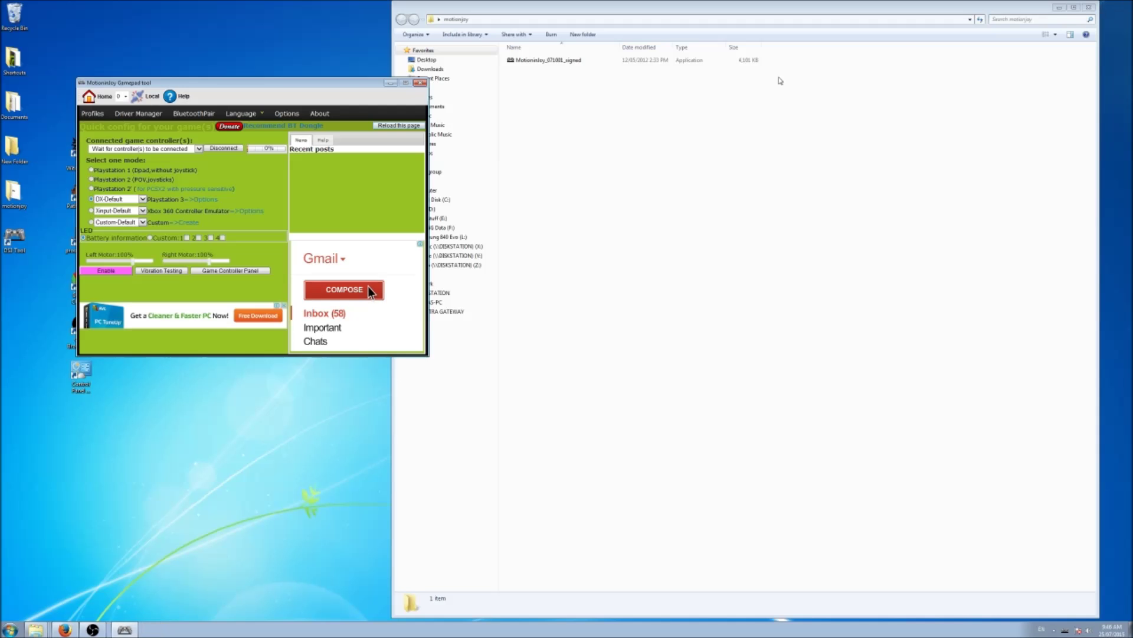
drag(266, 83, 236, 132)
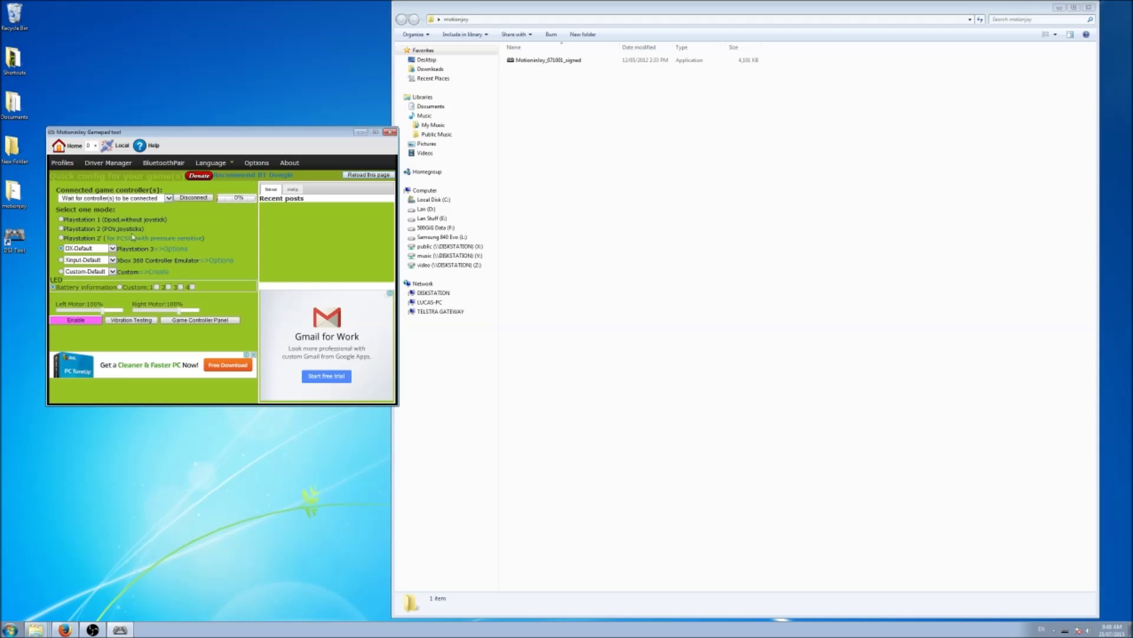
click(61, 260)
click(369, 175)
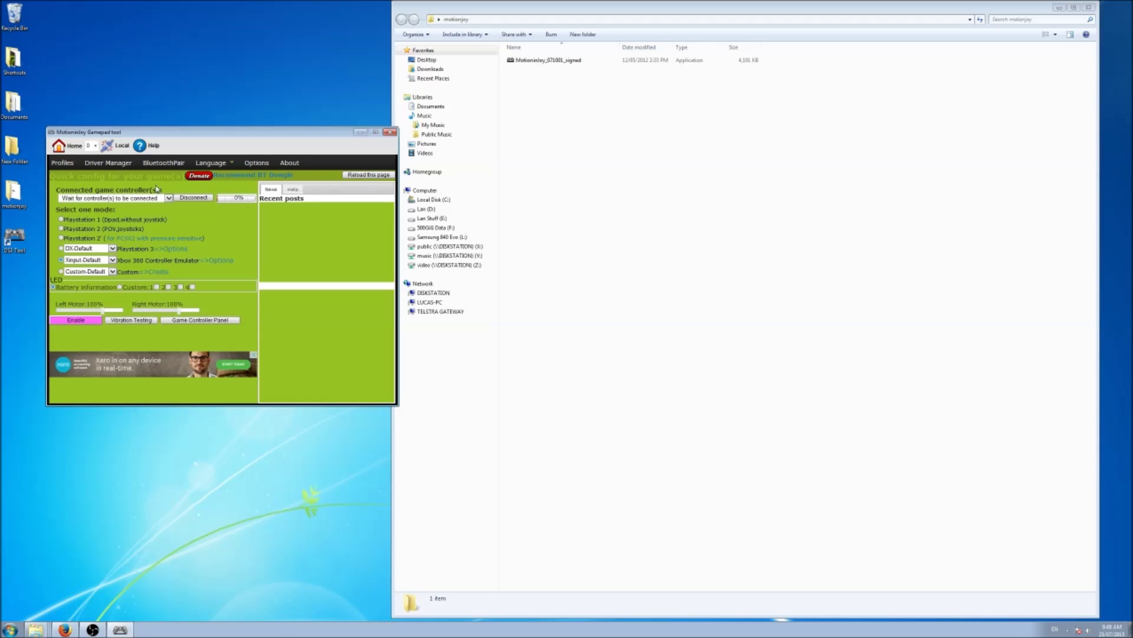
click(115, 164)
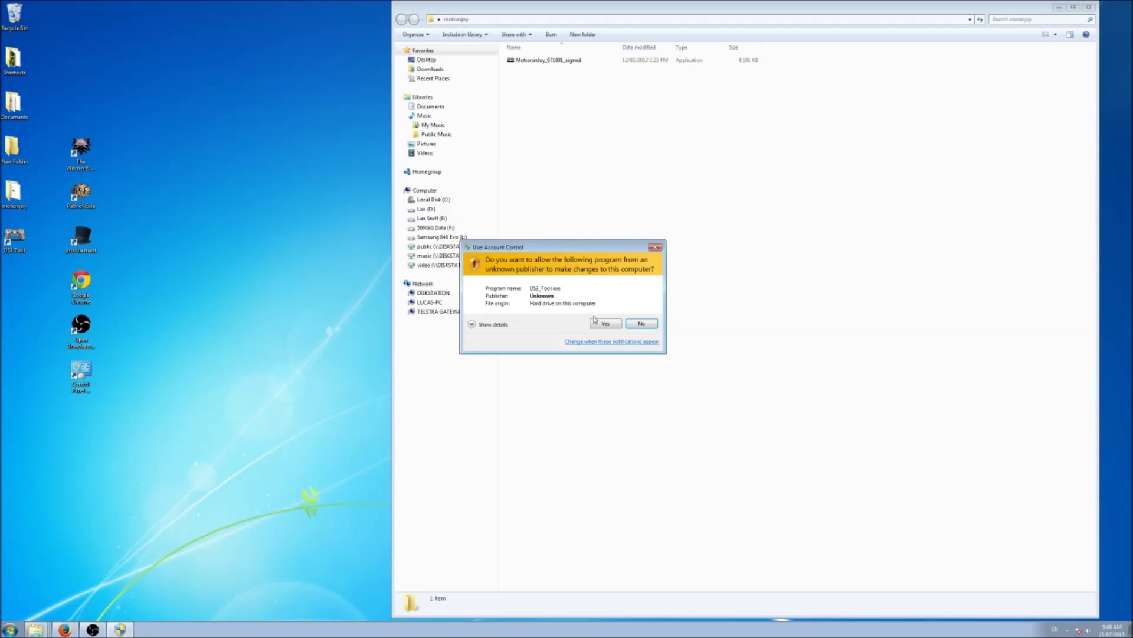
Load the MotionInJoy driver for the Port_#0001.Hub_#0004 controller
click(601, 322)
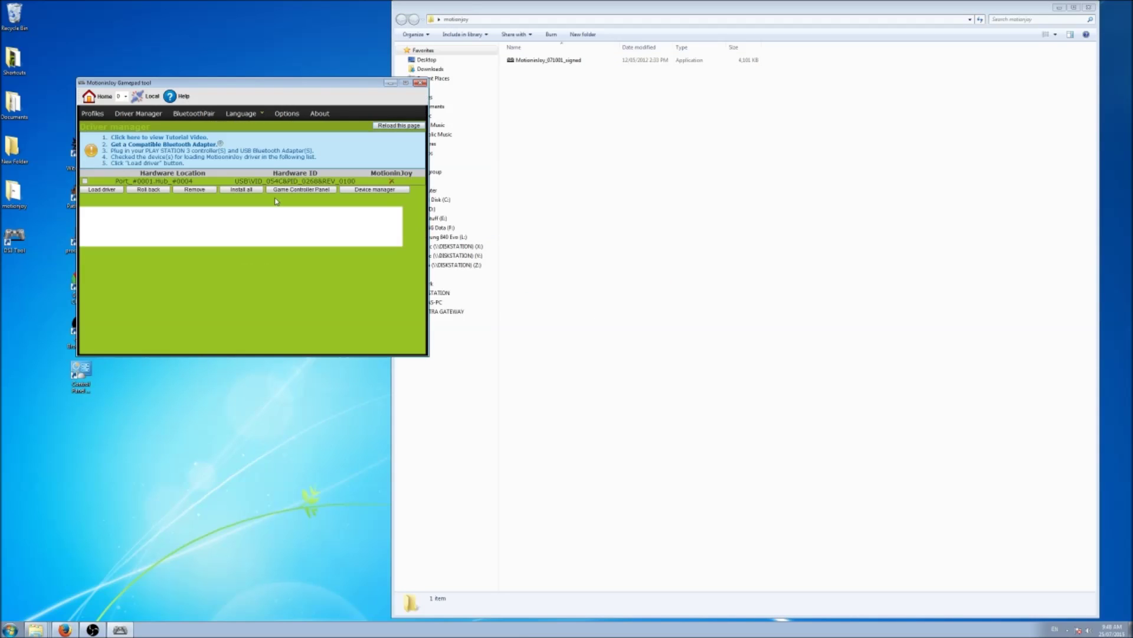
click(112, 192)
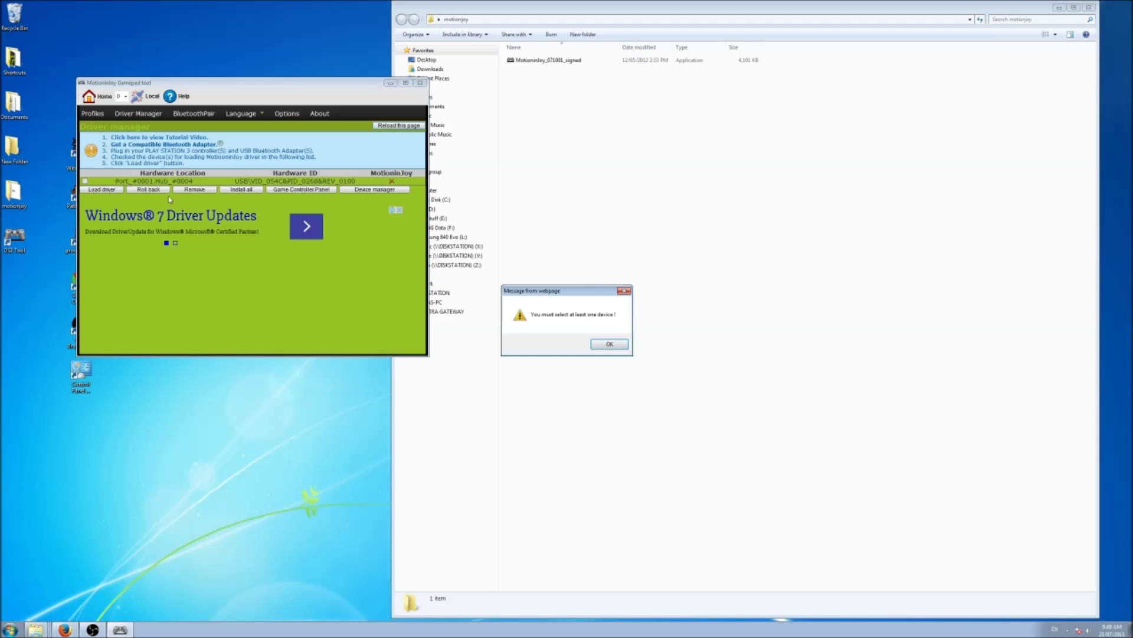
click(615, 348)
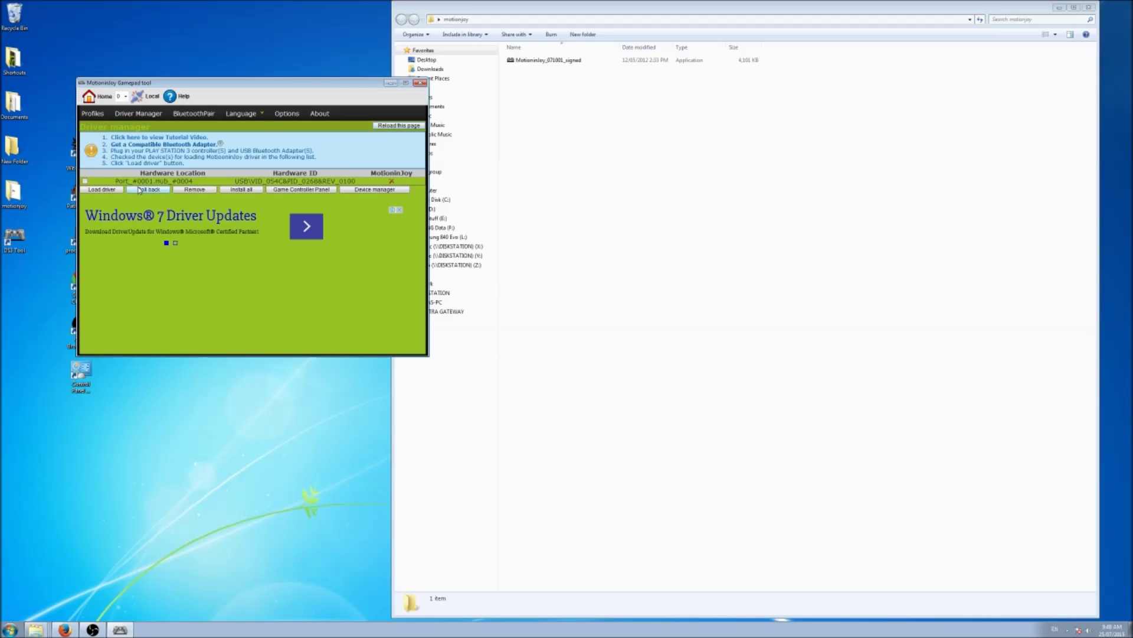
click(101, 182)
click(84, 181)
click(103, 189)
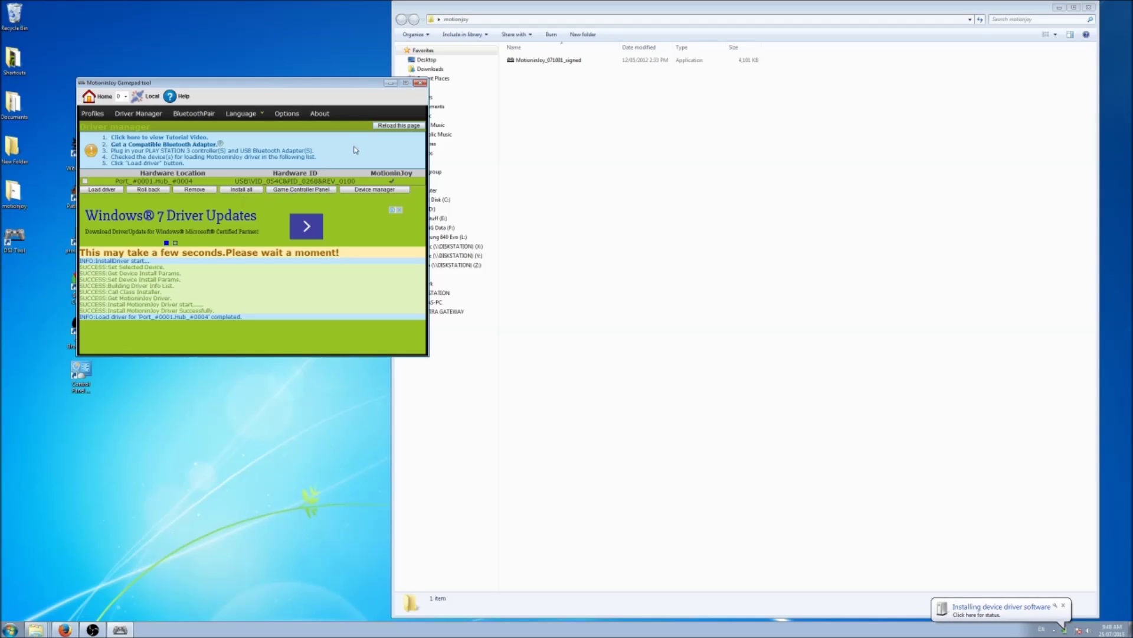
click(98, 119)
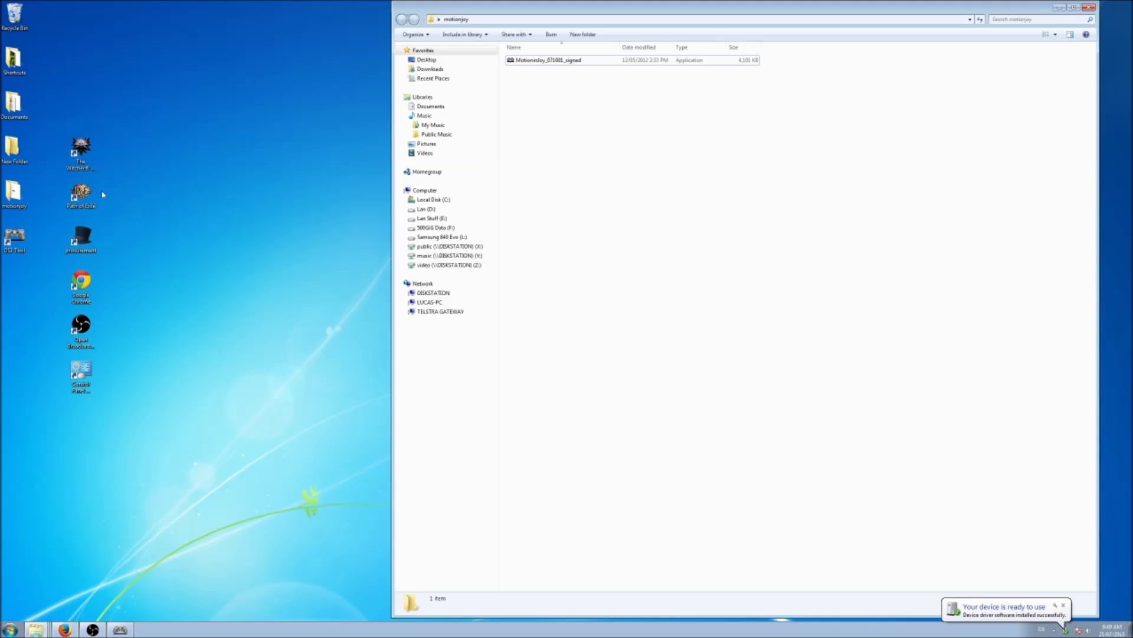
Minimize Explorer and run The Witcher 3 shortcut as administrator
click(81, 150)
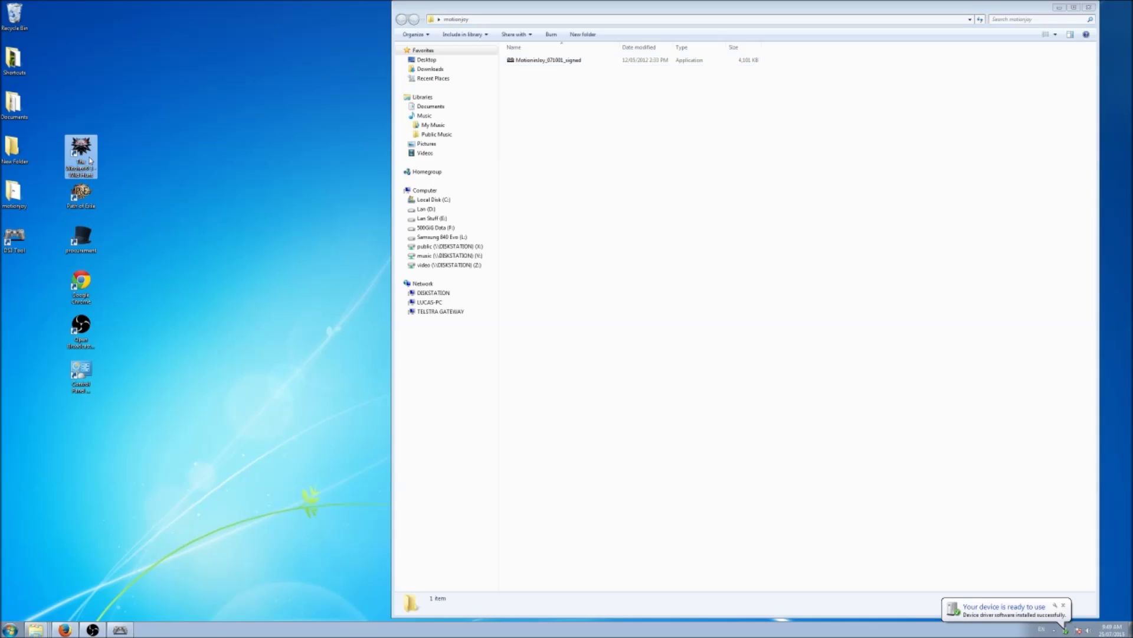
click(1056, 9)
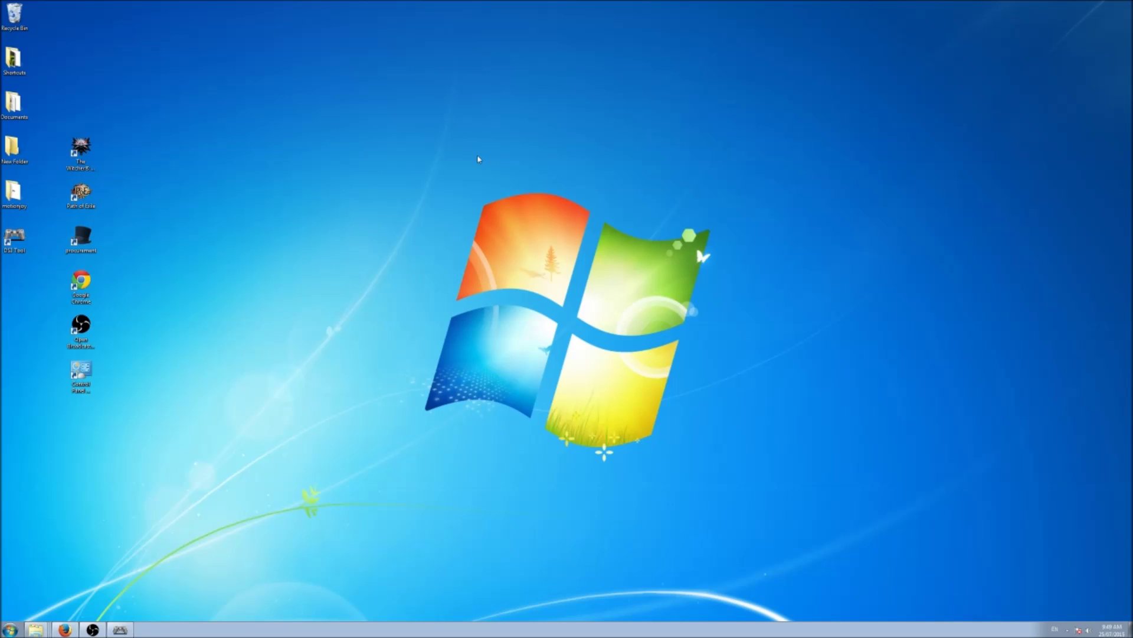
click(79, 144)
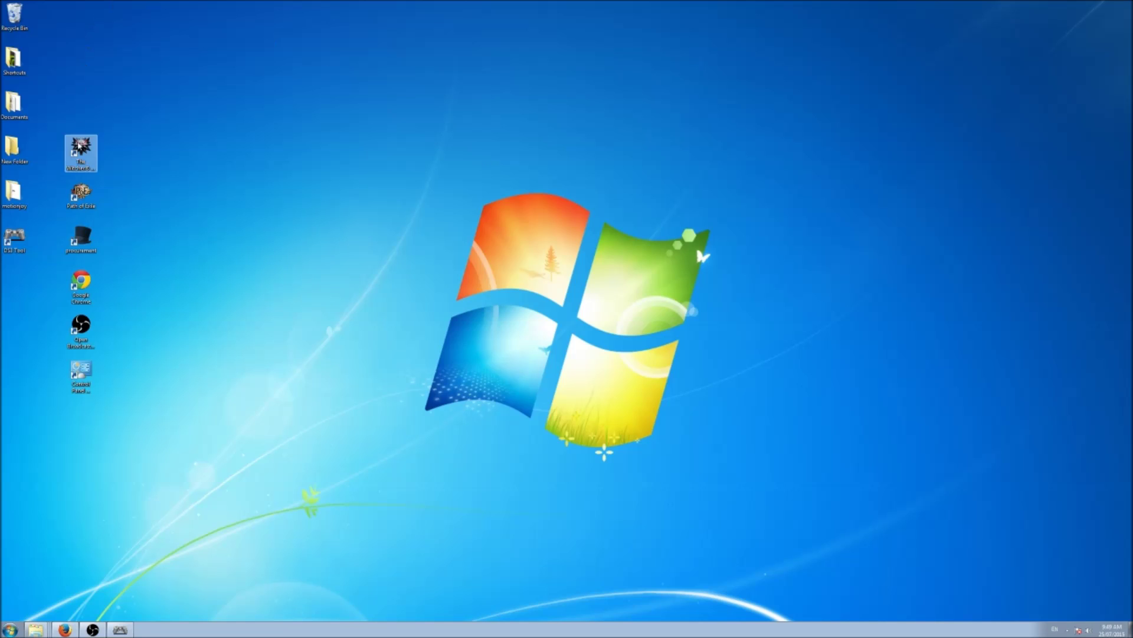
right_click(81, 155)
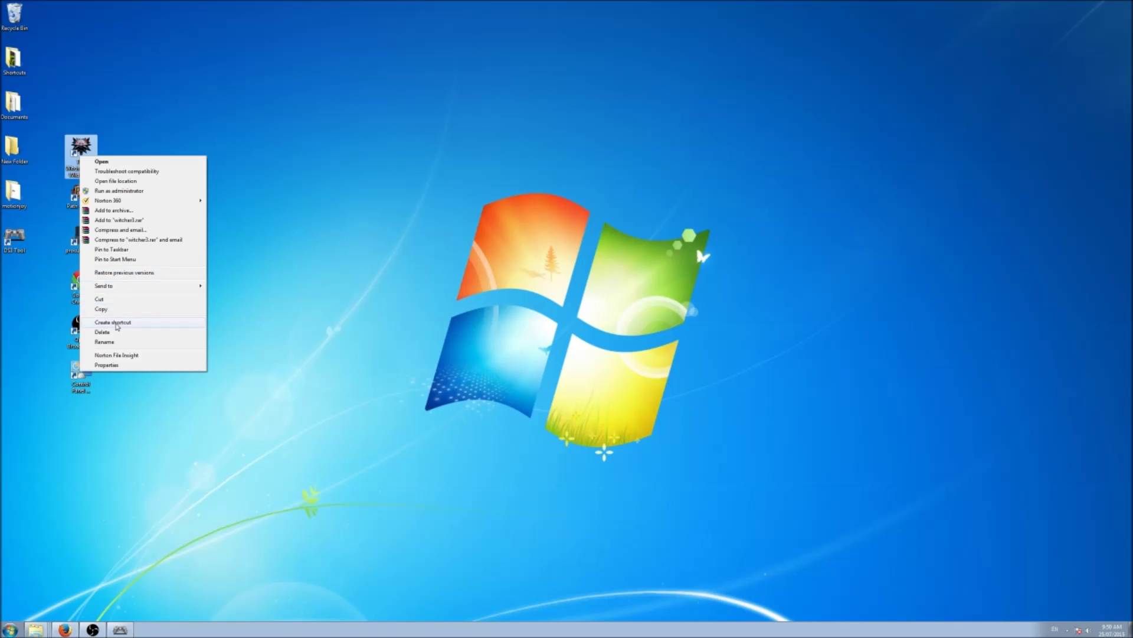
click(115, 191)
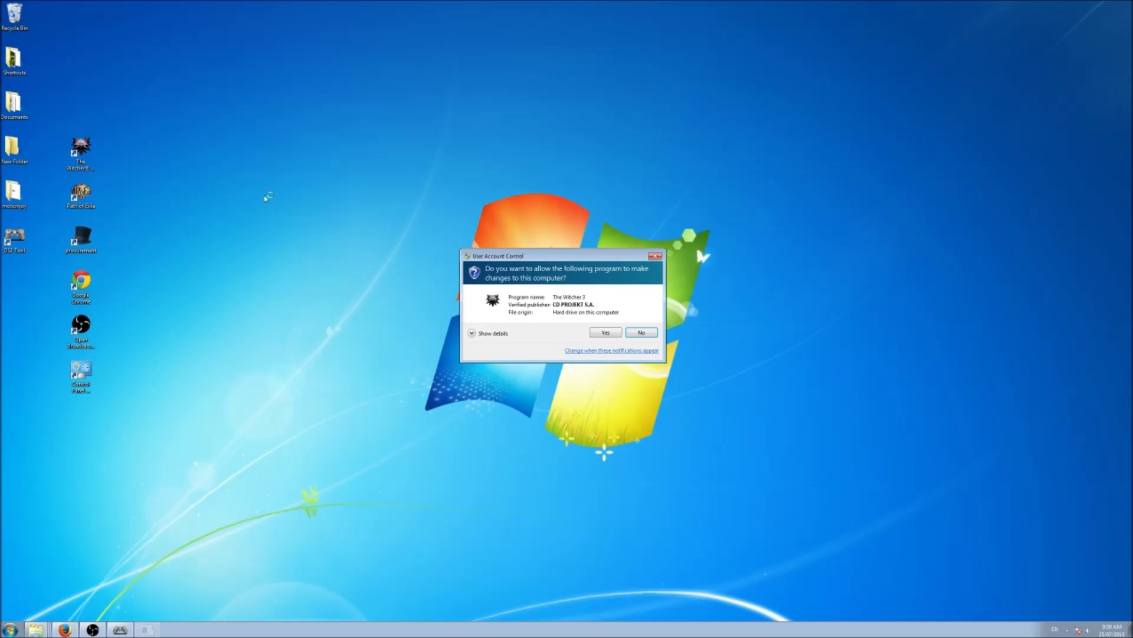
click(603, 335)
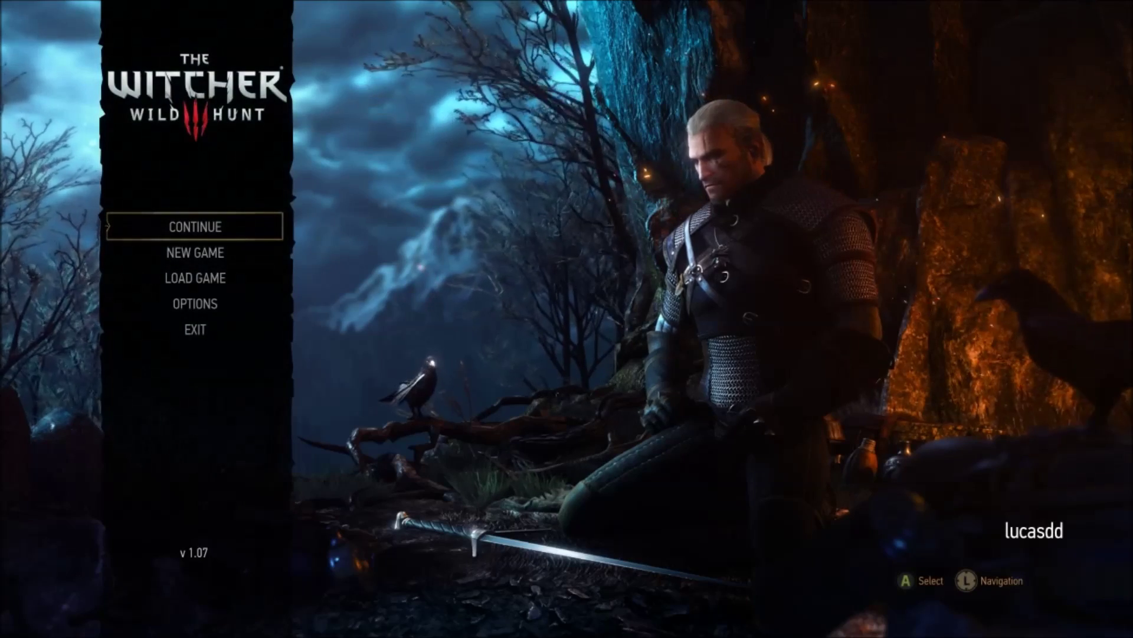
Highlight CONTINUE in the main menu and load the latest save
key(Down)
key(Down)
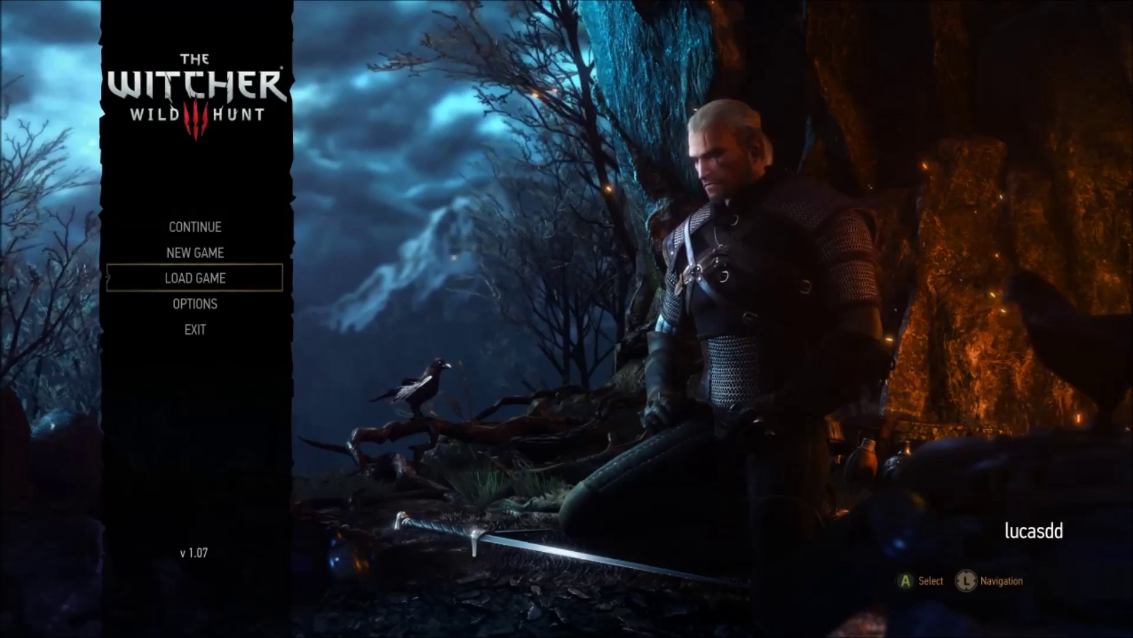
key(Up)
key(Up)
key(Down)
key(Down)
key(Down)
key(Down)
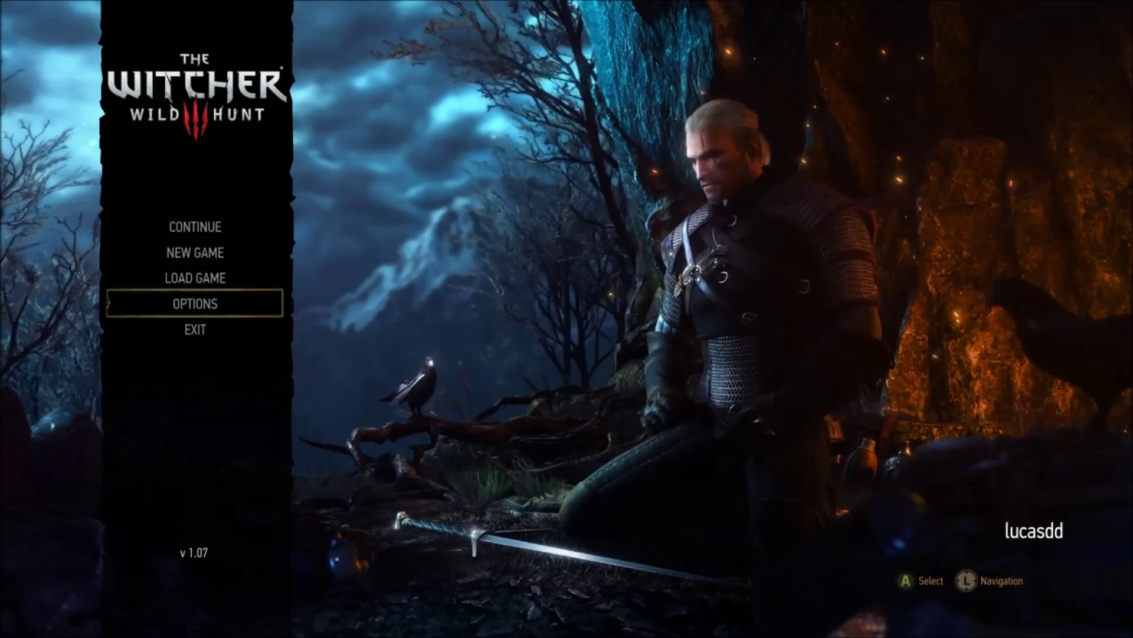
key(Up)
key(Up)
key(Up)
key(Up)
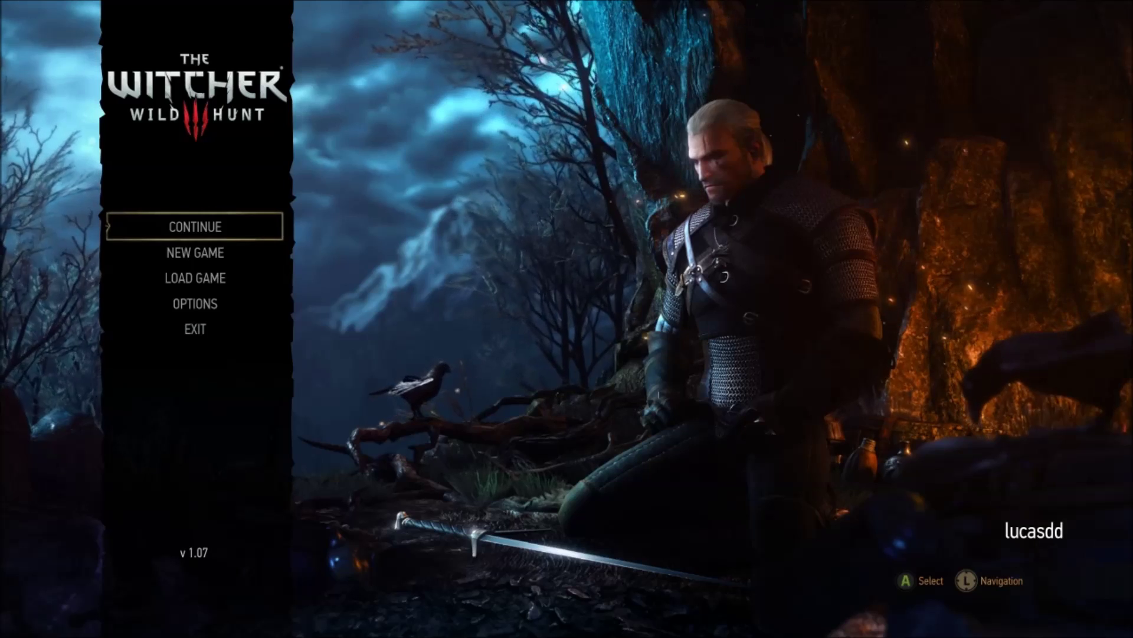
key(Return)
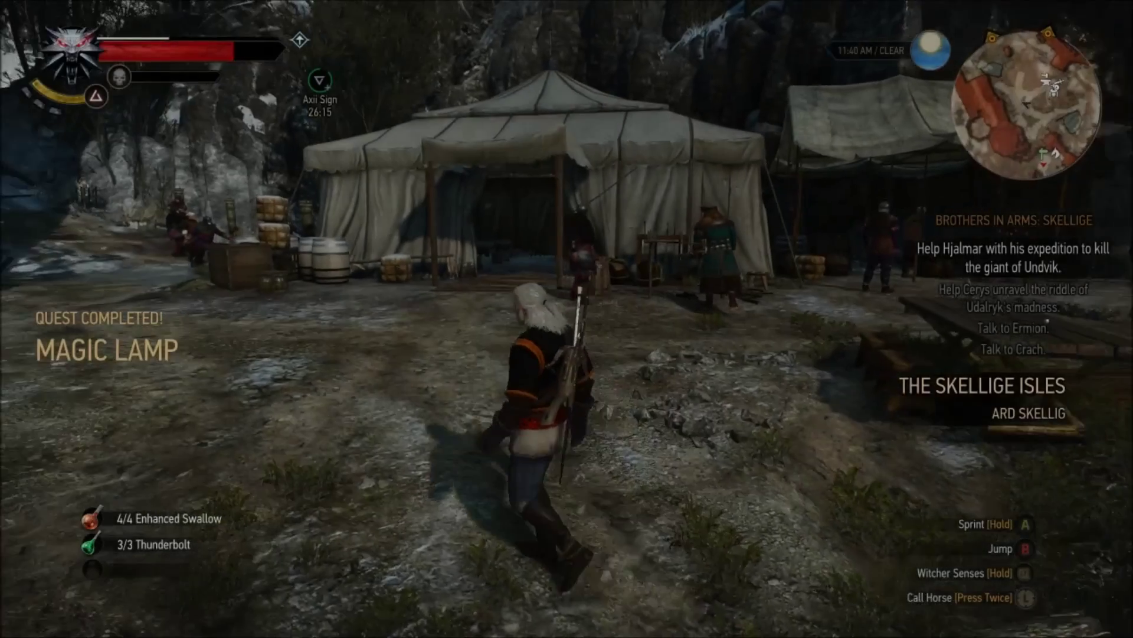
Walk Geralt around camp, close the Stash tutorial, and run up the snowy path
key(Tab)
key(Escape)
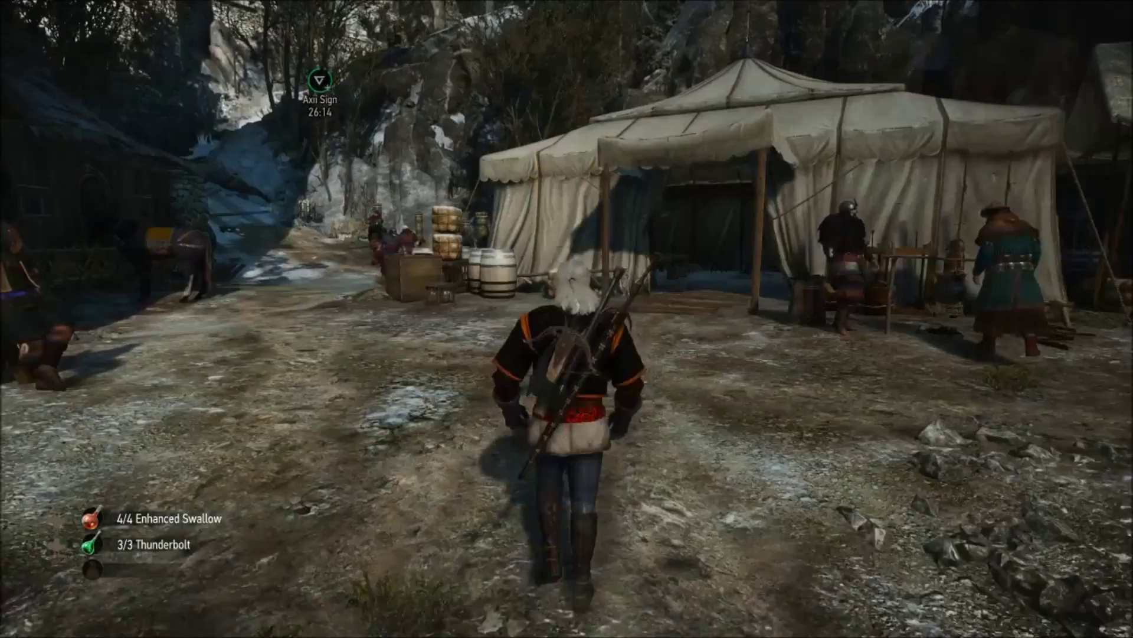
key(w)
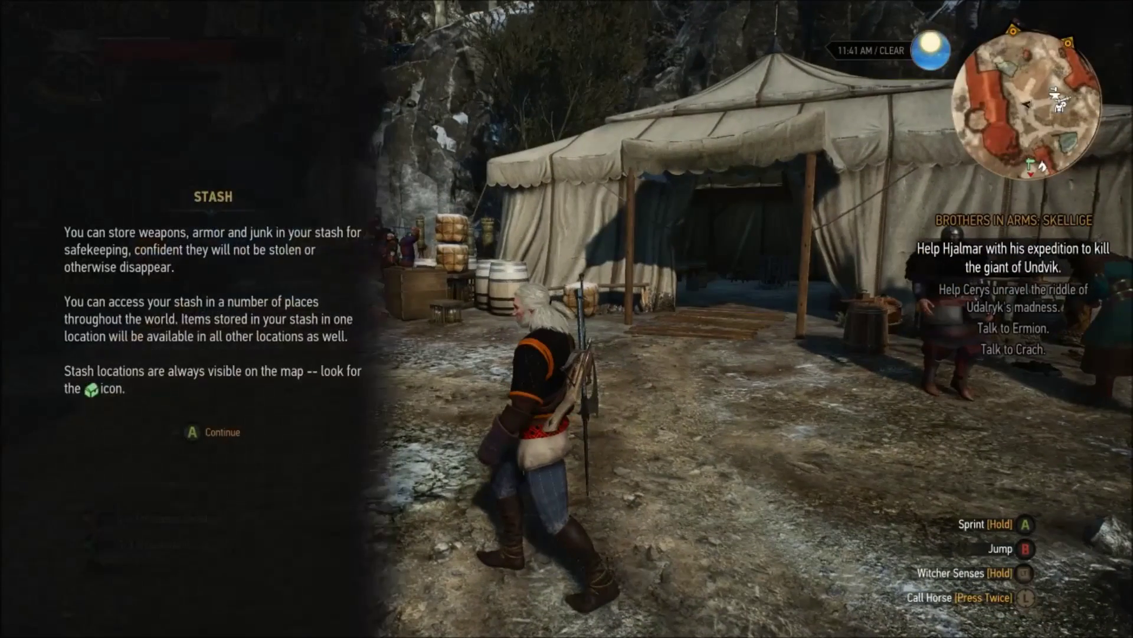
key(Return)
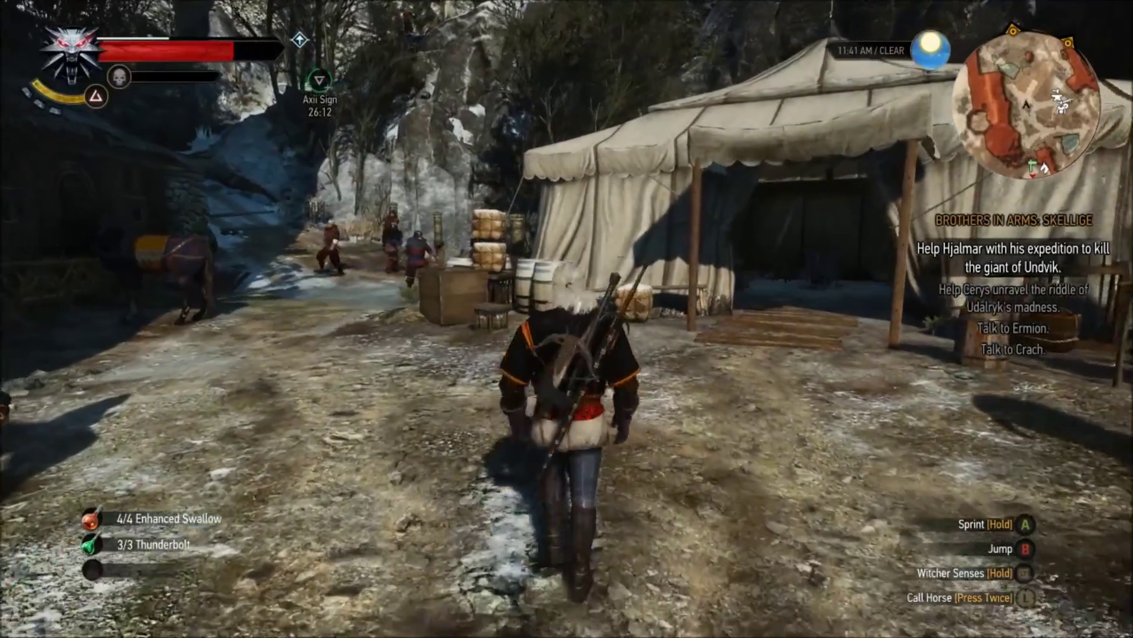
key(w)
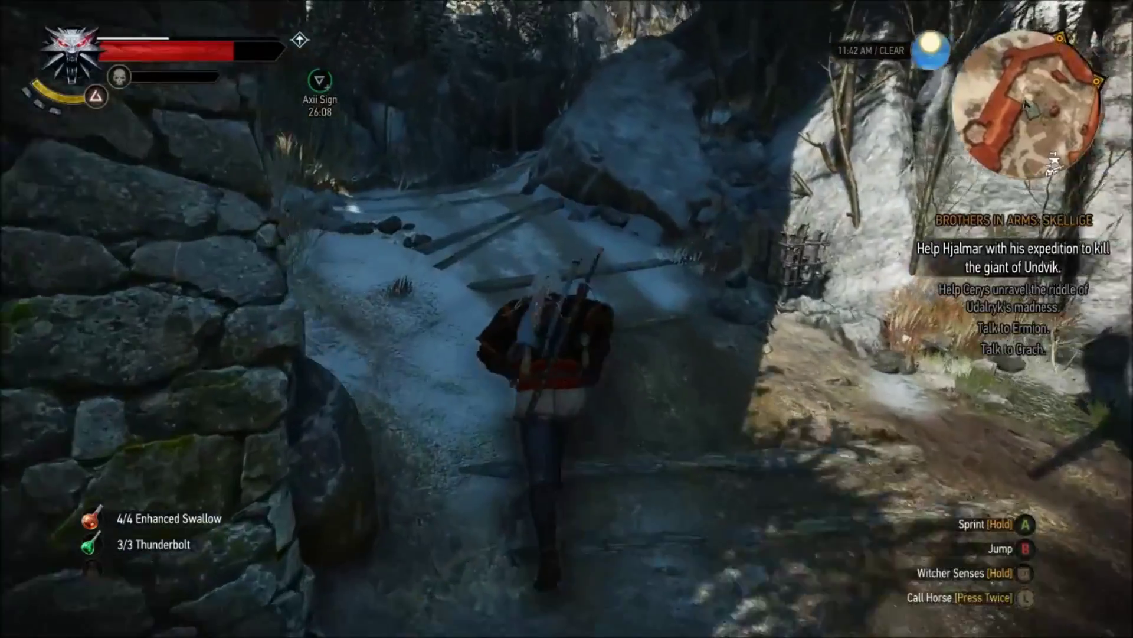
key(1)
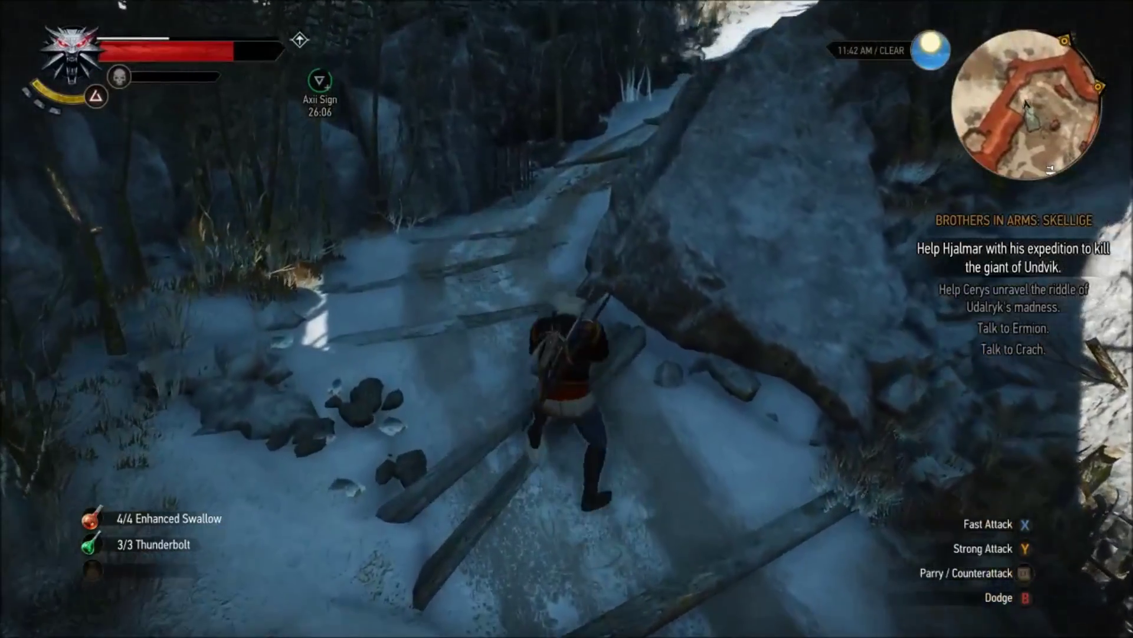